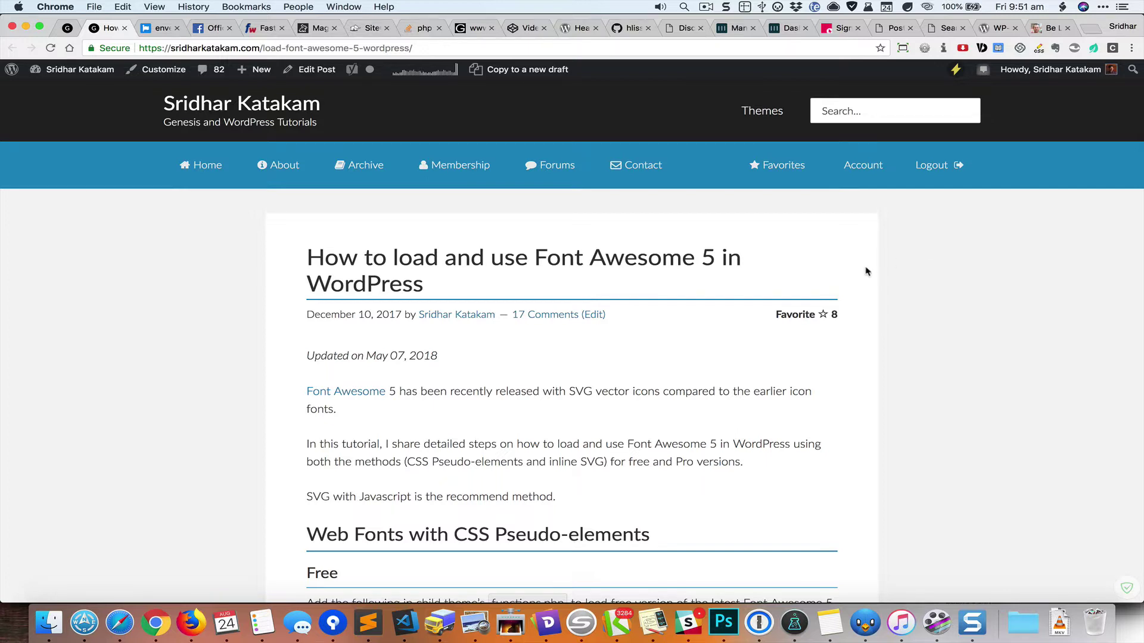
scroll(866, 271, down, 1)
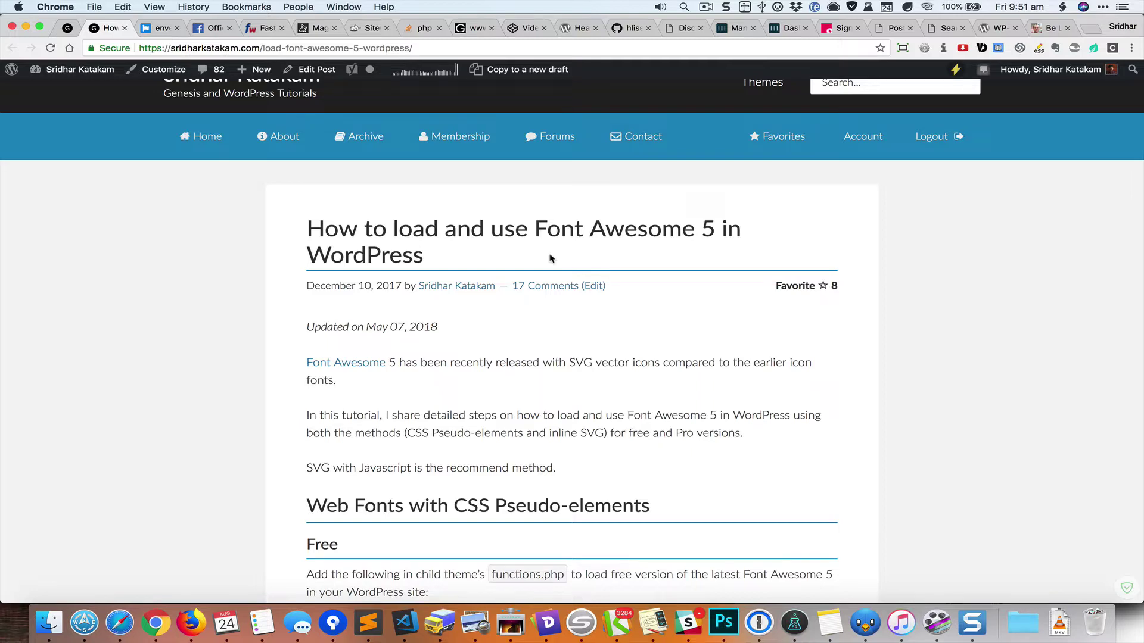
scroll(550, 258, down, 5)
scroll(550, 258, down, 1)
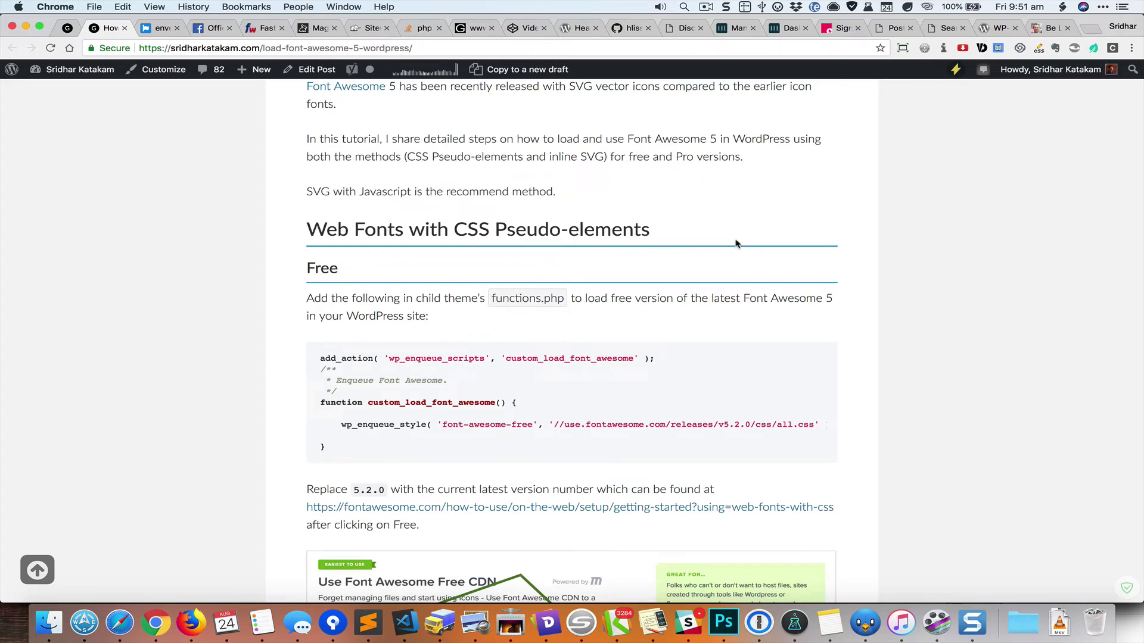
scroll(736, 243, down, 1)
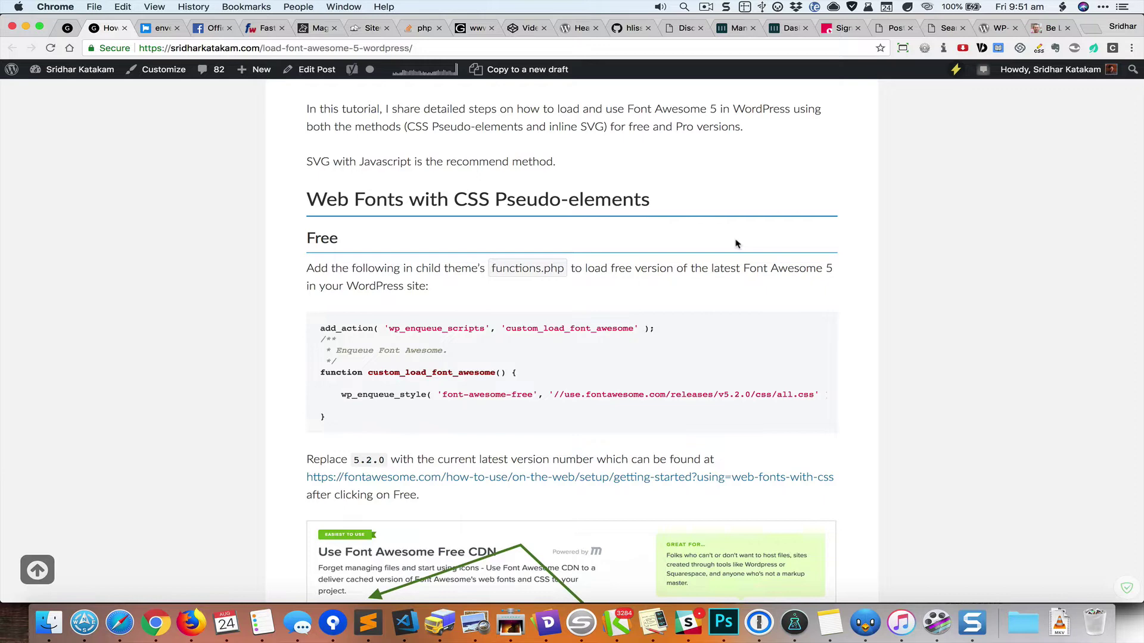
scroll(737, 243, down, 1)
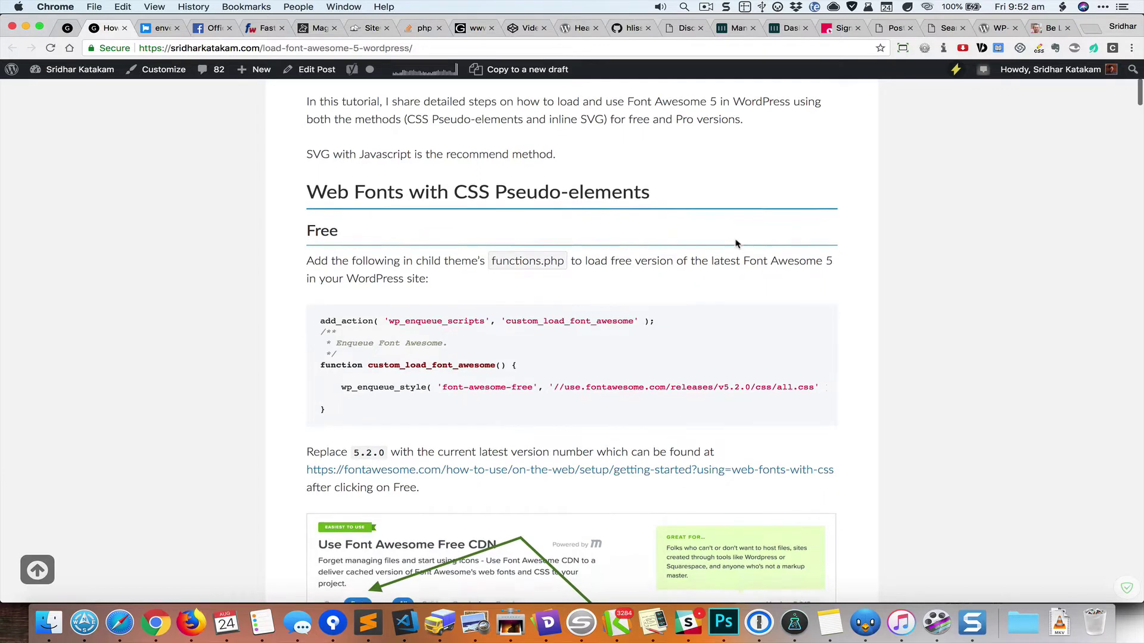
scroll(737, 243, down, 3)
scroll(736, 243, down, 4)
scroll(737, 243, down, 5)
scroll(736, 243, down, 5)
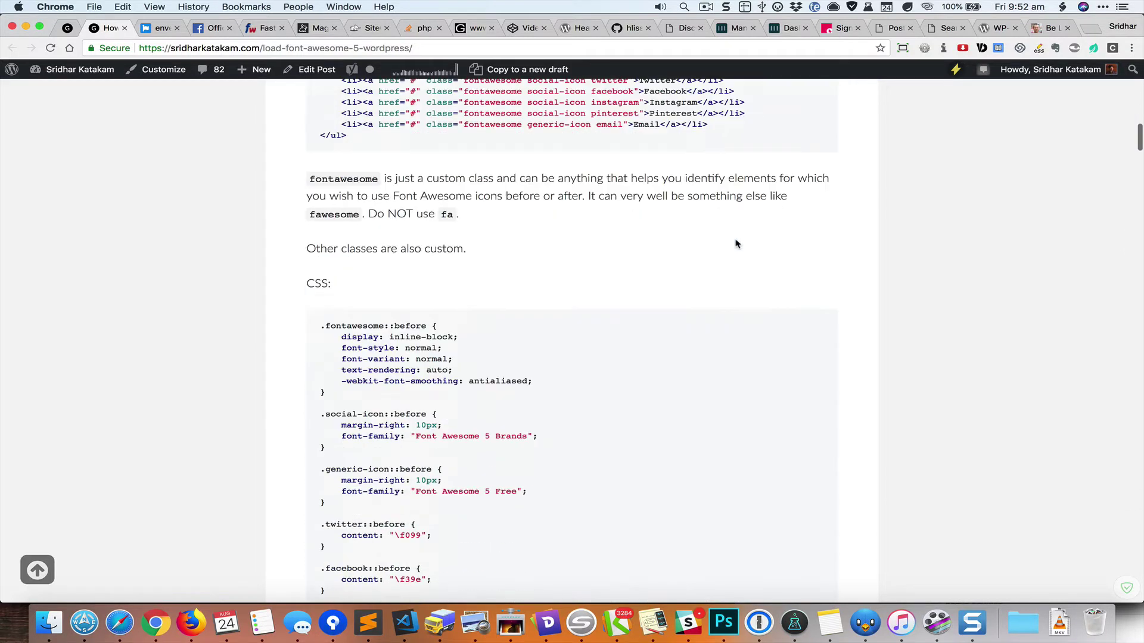
scroll(737, 243, down, 5)
scroll(737, 243, down, 3)
scroll(737, 243, down, 3)
scroll(737, 243, down, 1)
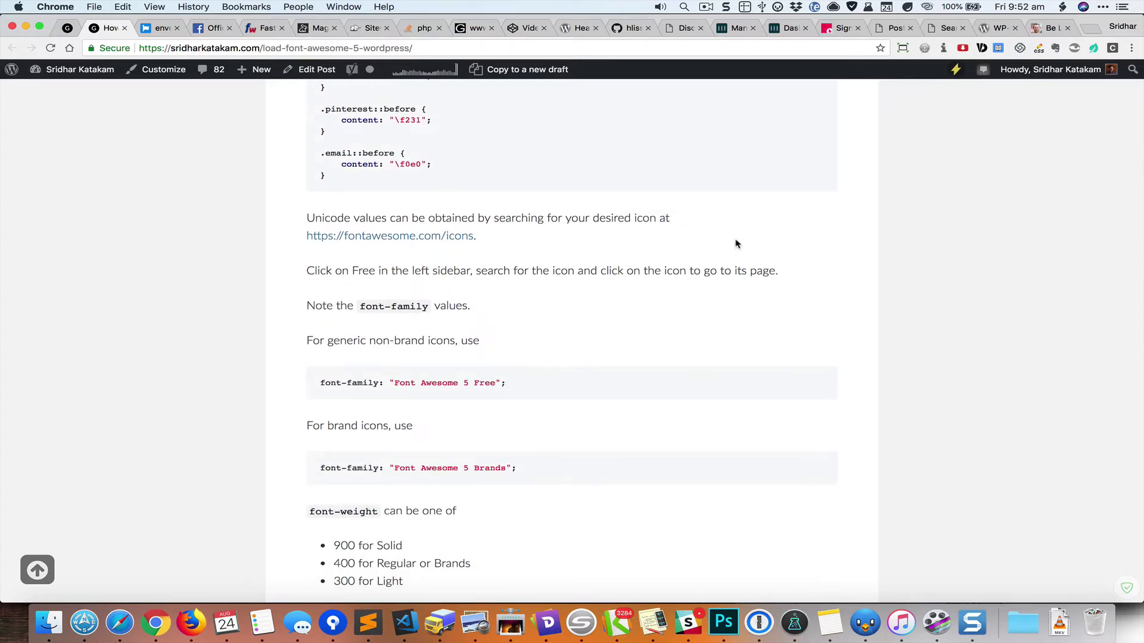
scroll(737, 243, down, 4)
scroll(737, 244, down, 2)
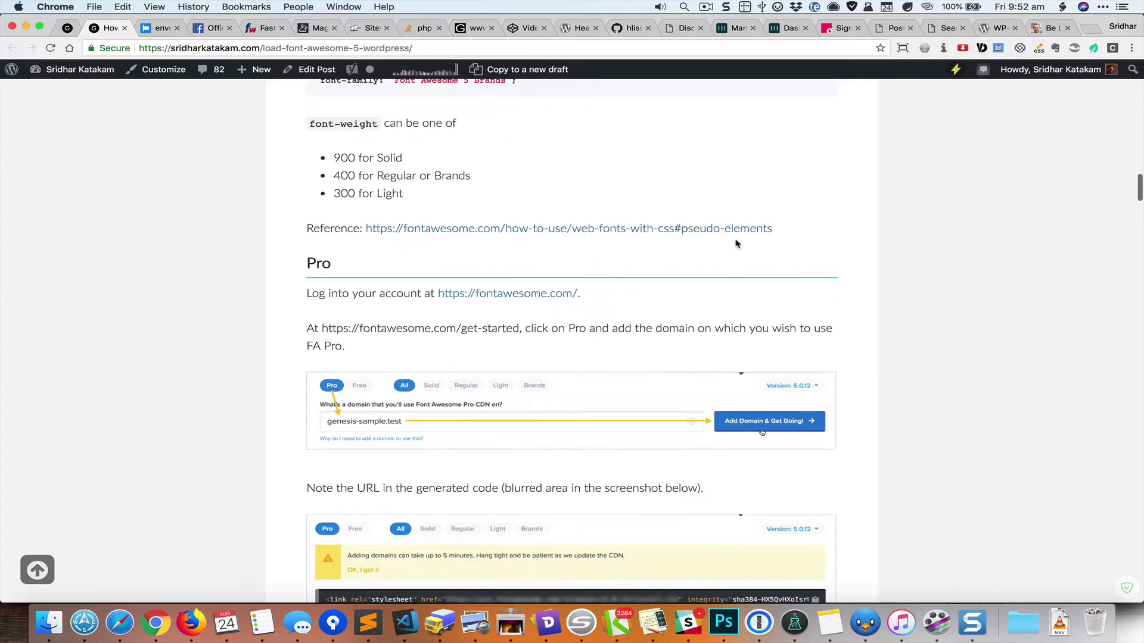
scroll(736, 243, down, 1)
scroll(737, 243, down, 5)
scroll(736, 243, down, 3)
scroll(736, 244, down, 5)
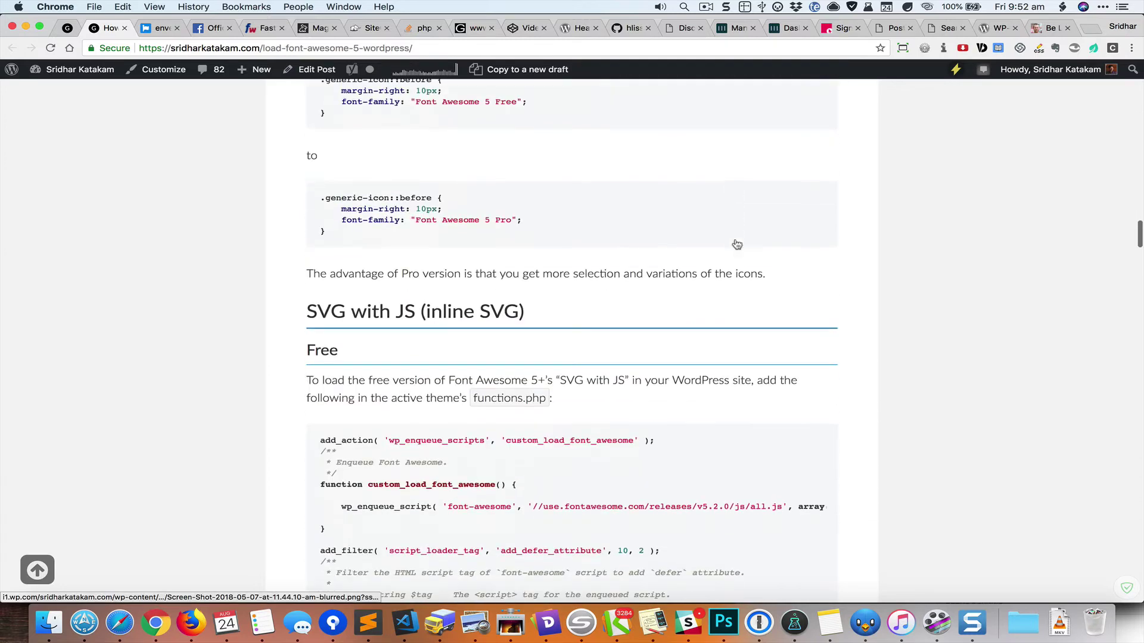
scroll(737, 243, down, 1)
scroll(736, 244, down, 1)
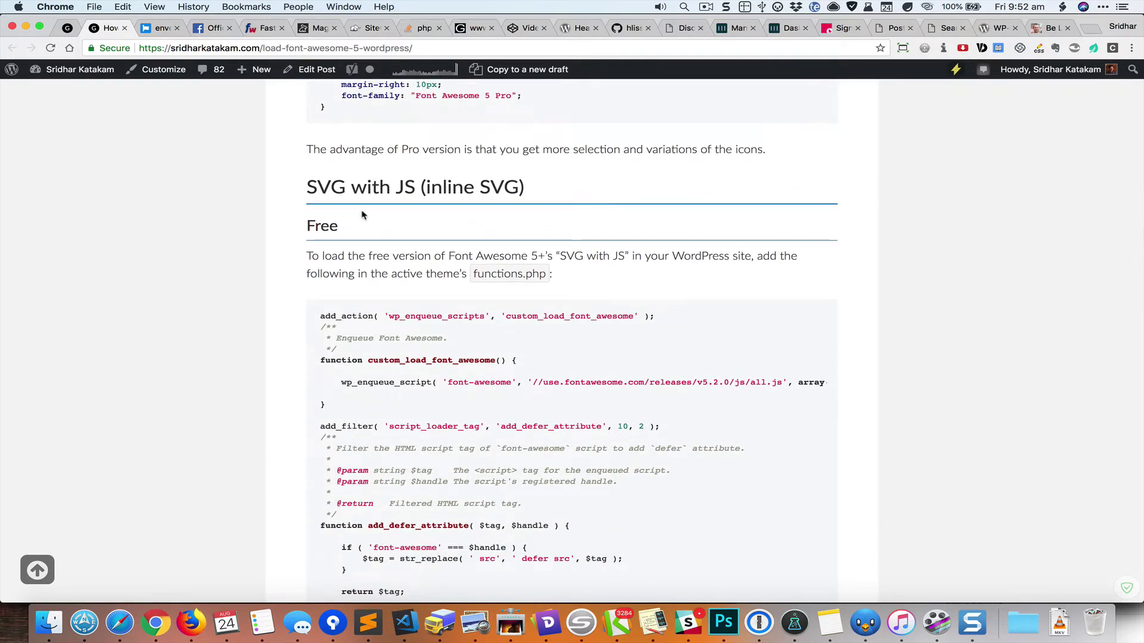
scroll(424, 200, down, 2)
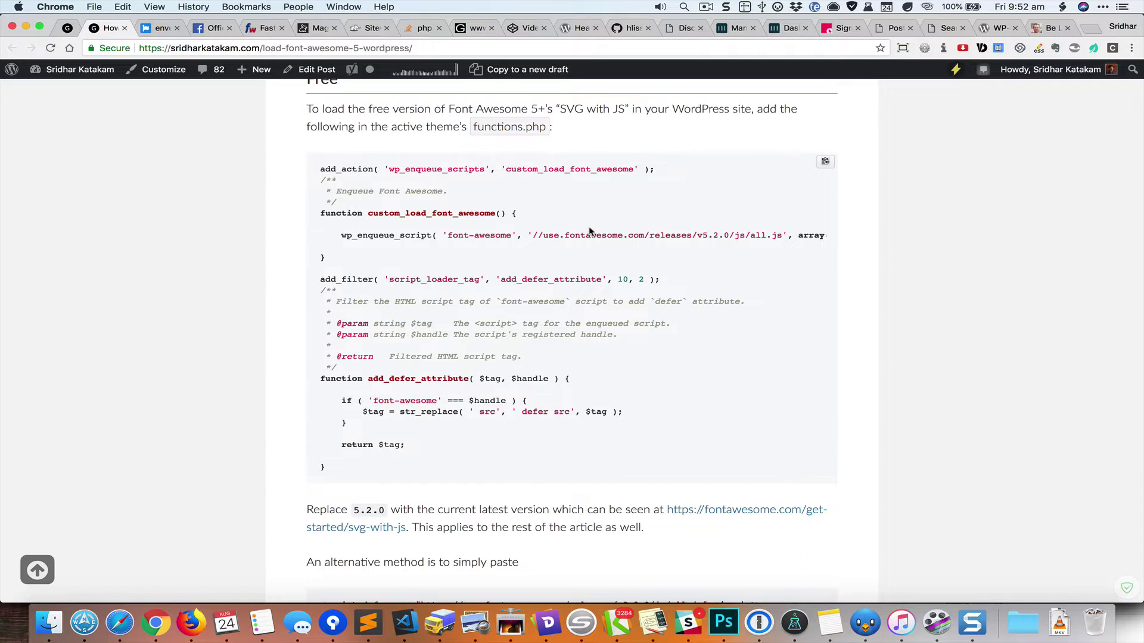
Compare the Enqueue Font Awesome snippet's code against the tutorial's code
key(super+grave)
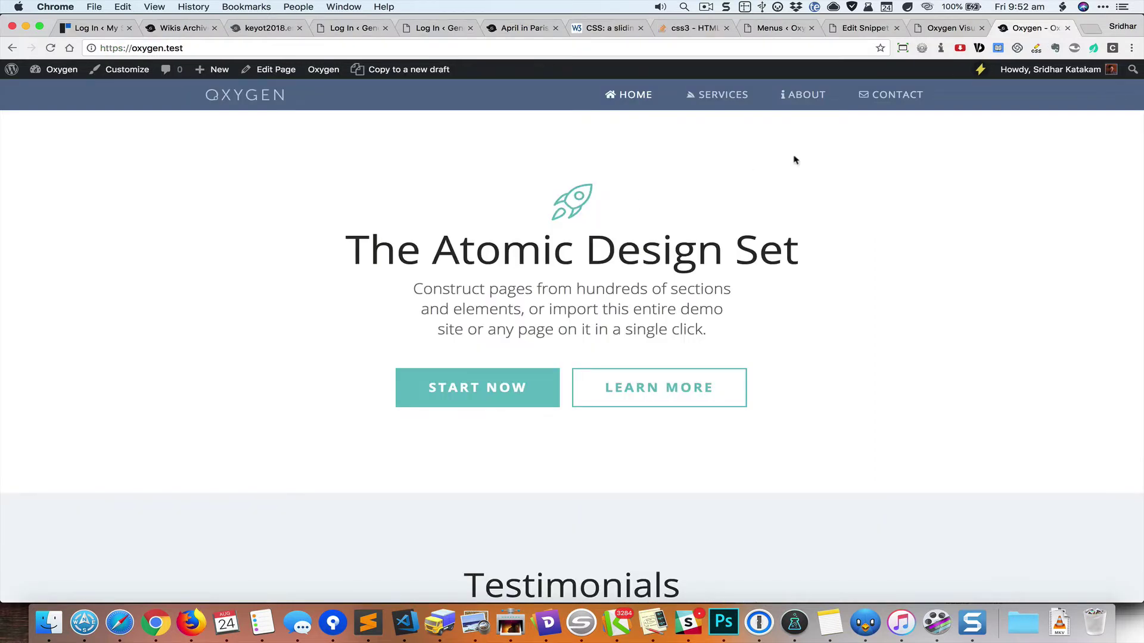
click(865, 28)
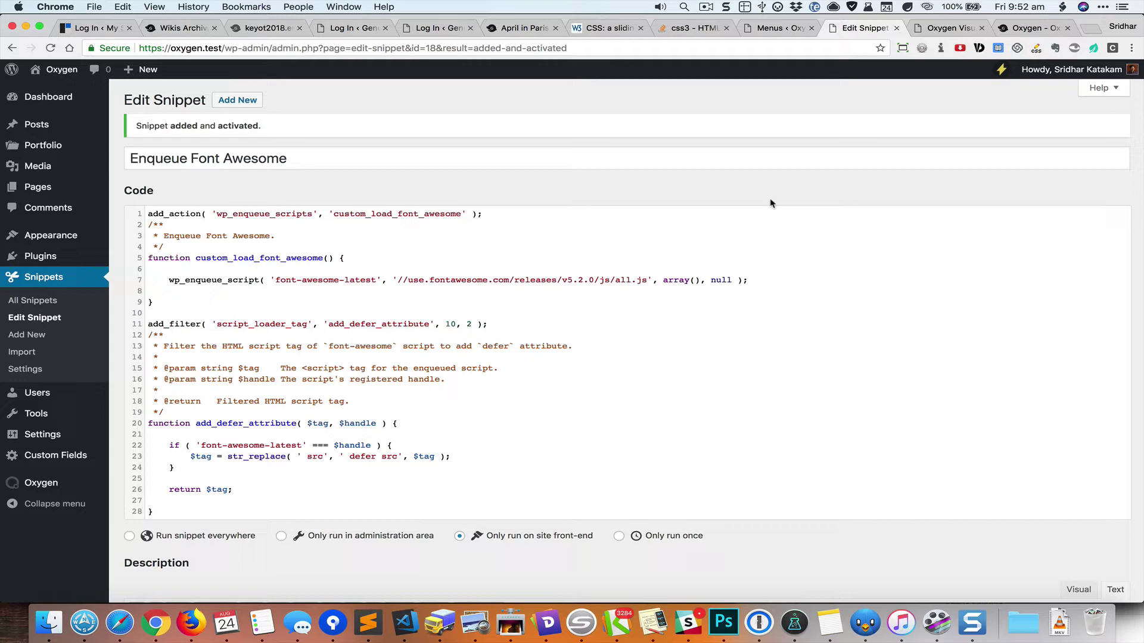
key(super+grave)
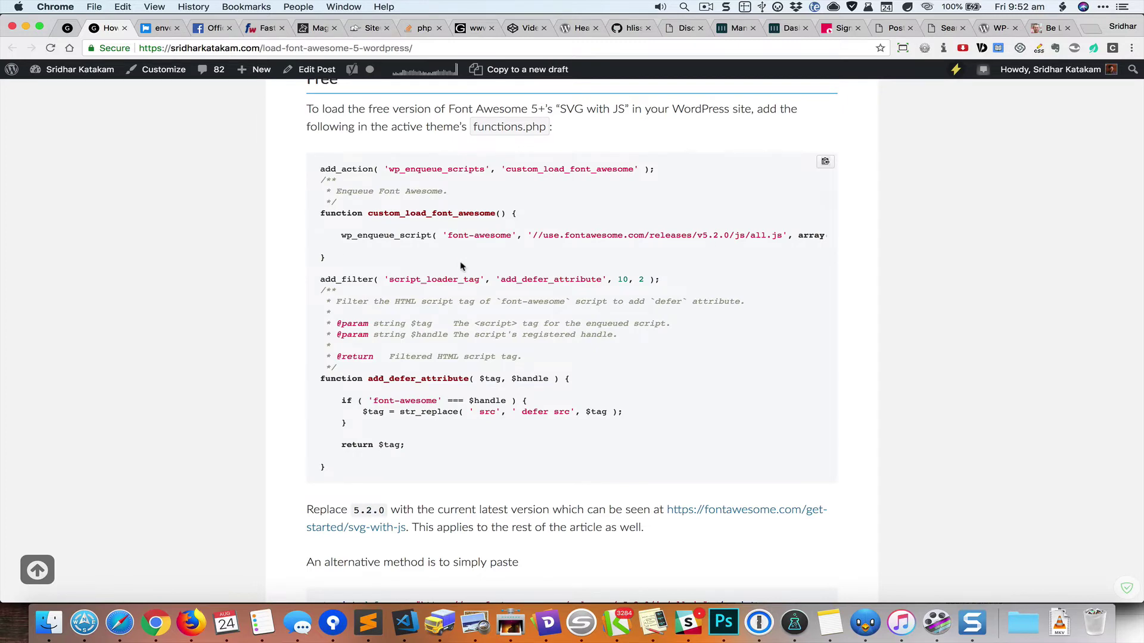
key(super+grave)
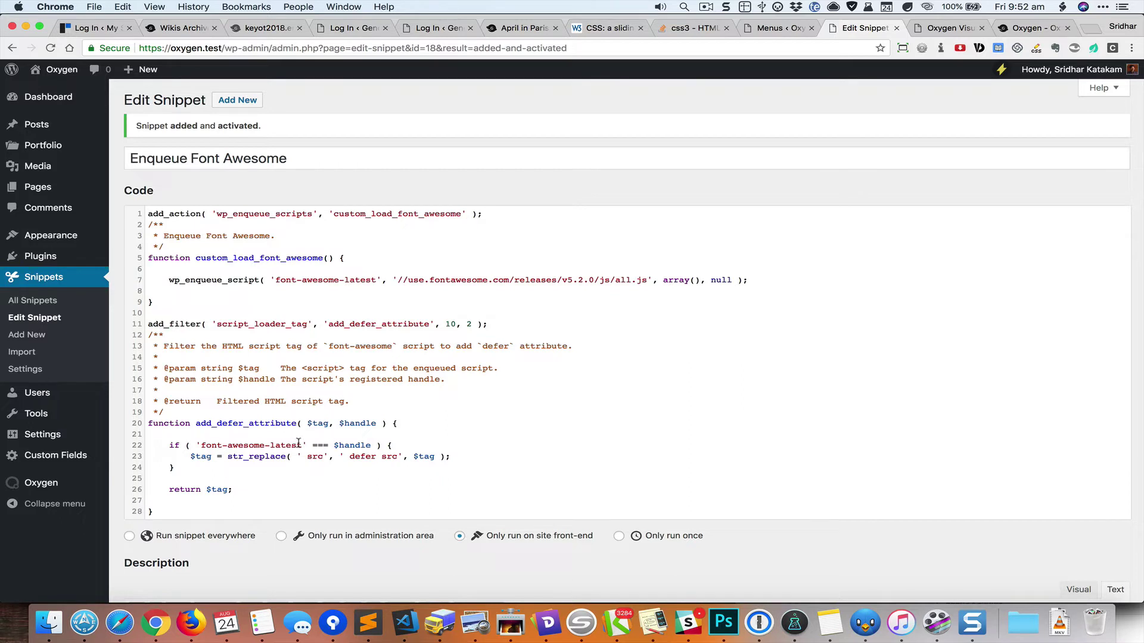
scroll(419, 484, down, 1)
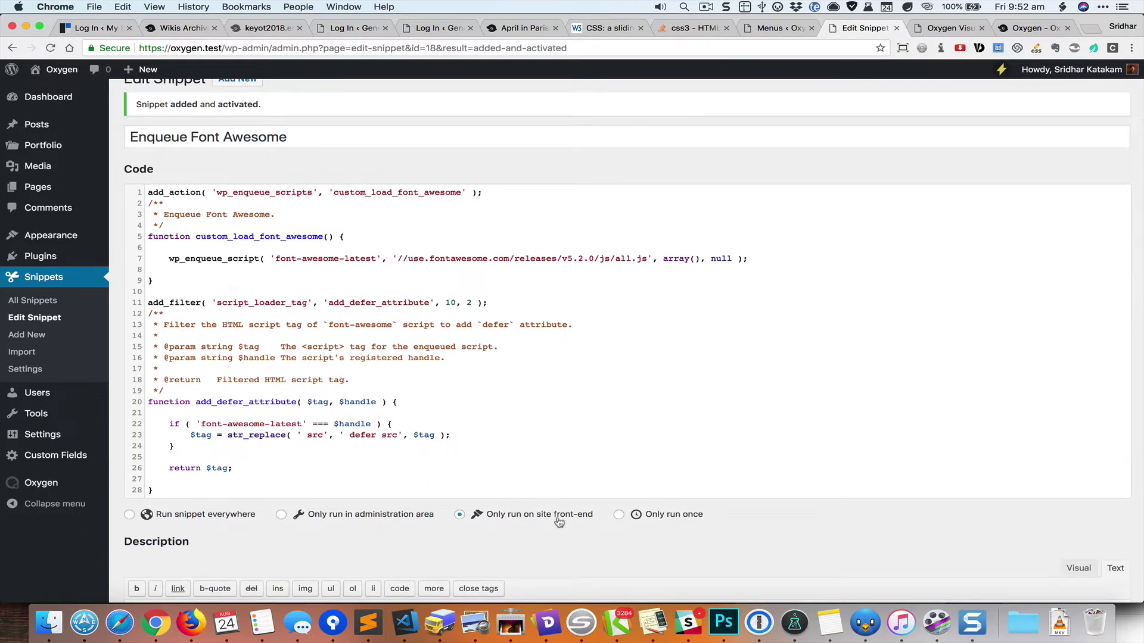
Expand the Home menu item to inspect its icon-span navigation label, then return to the tutorial
click(776, 28)
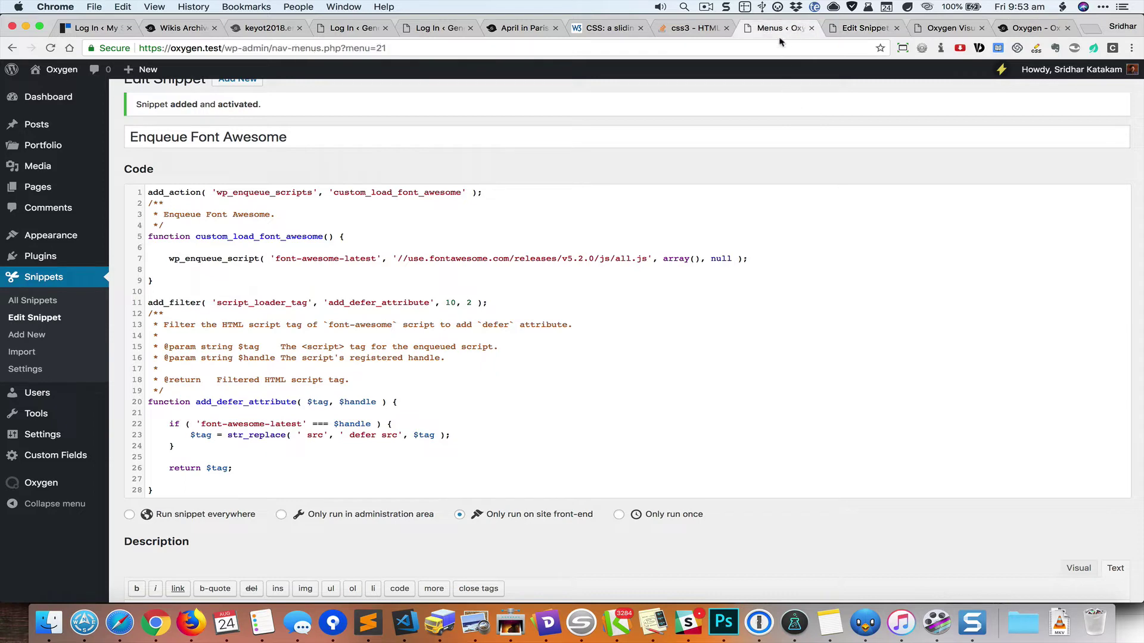
scroll(703, 205, down, 1)
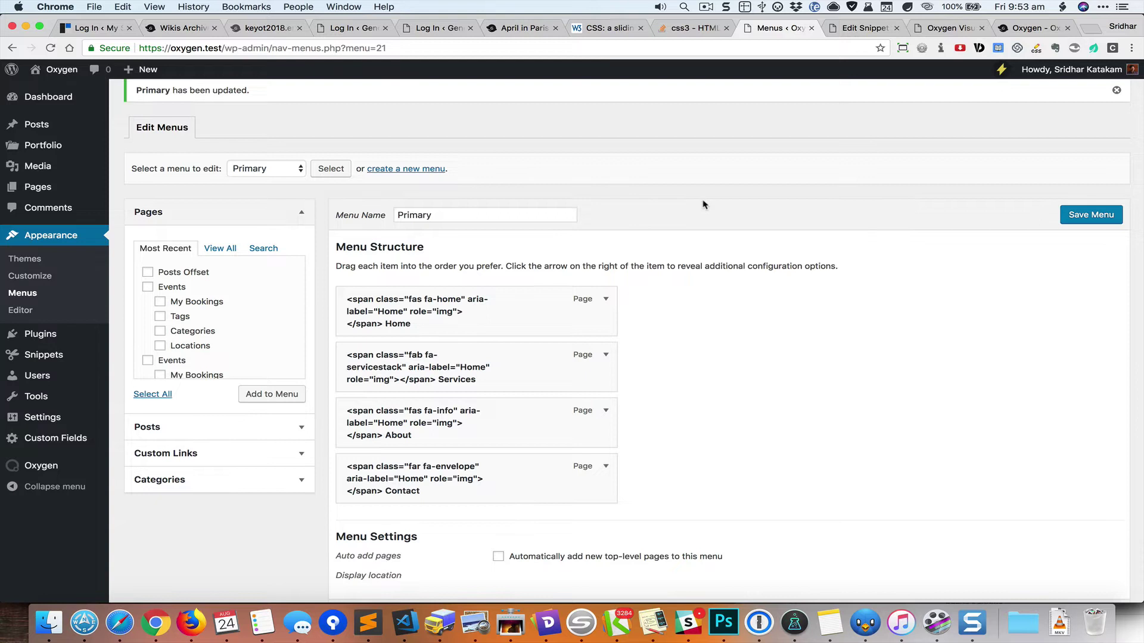
scroll(704, 205, down, 1)
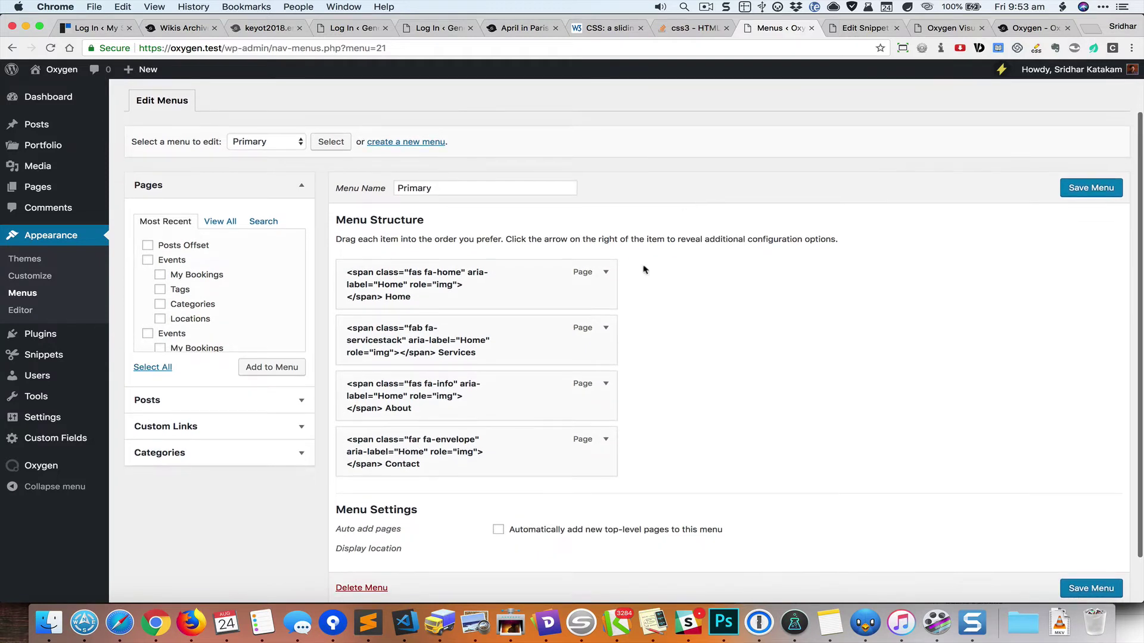
click(603, 279)
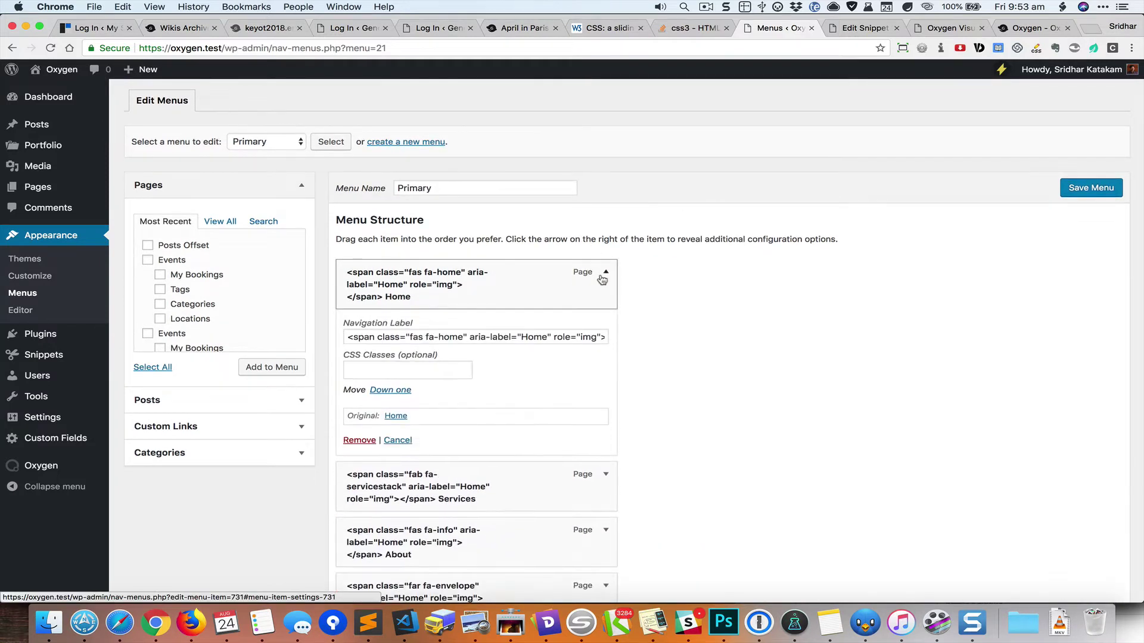
click(541, 335)
key(End)
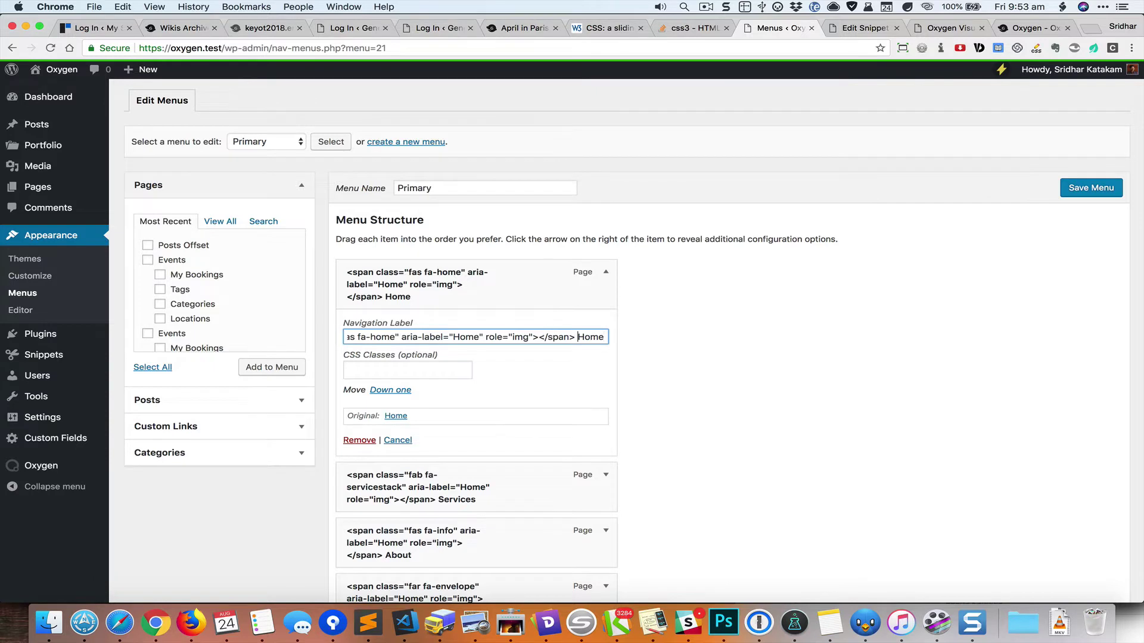
key(shift+Home)
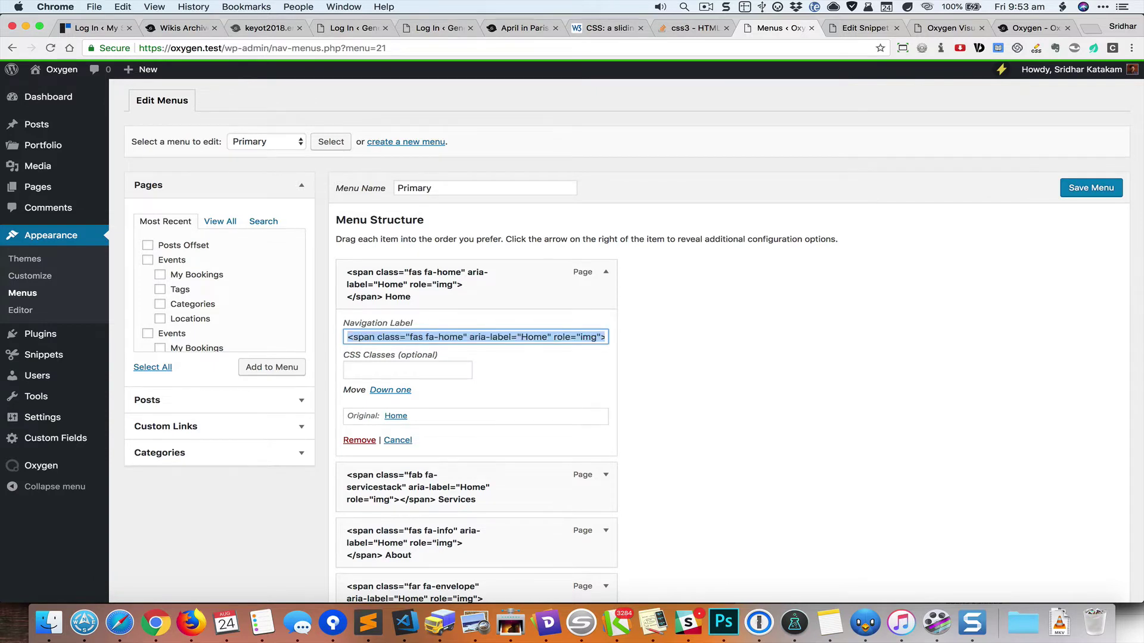
click(546, 337)
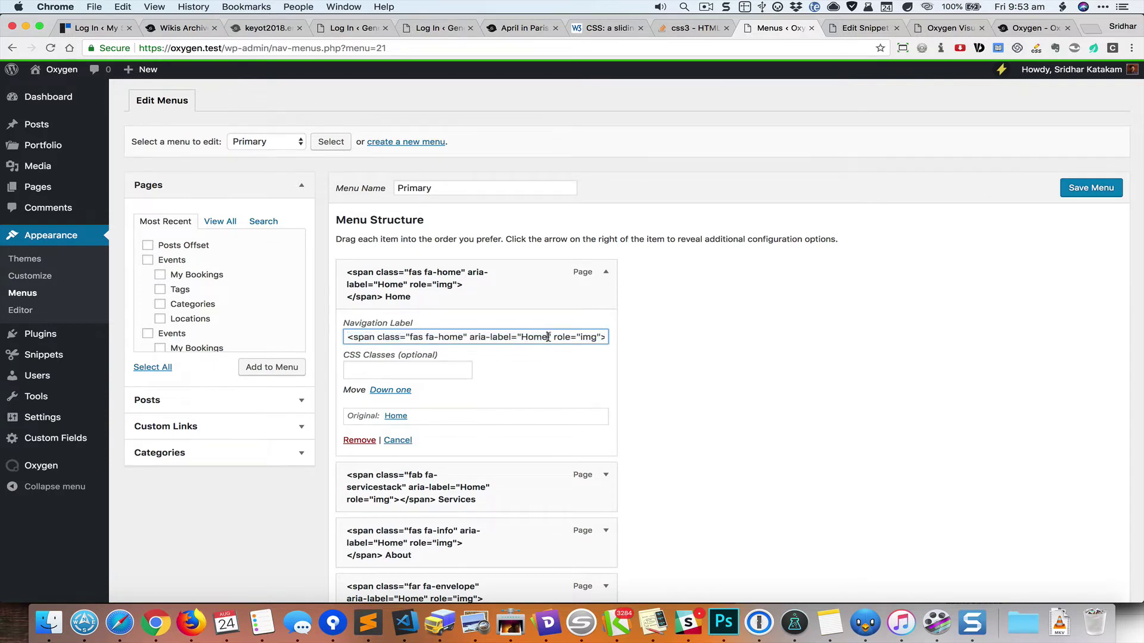
key(super+grave)
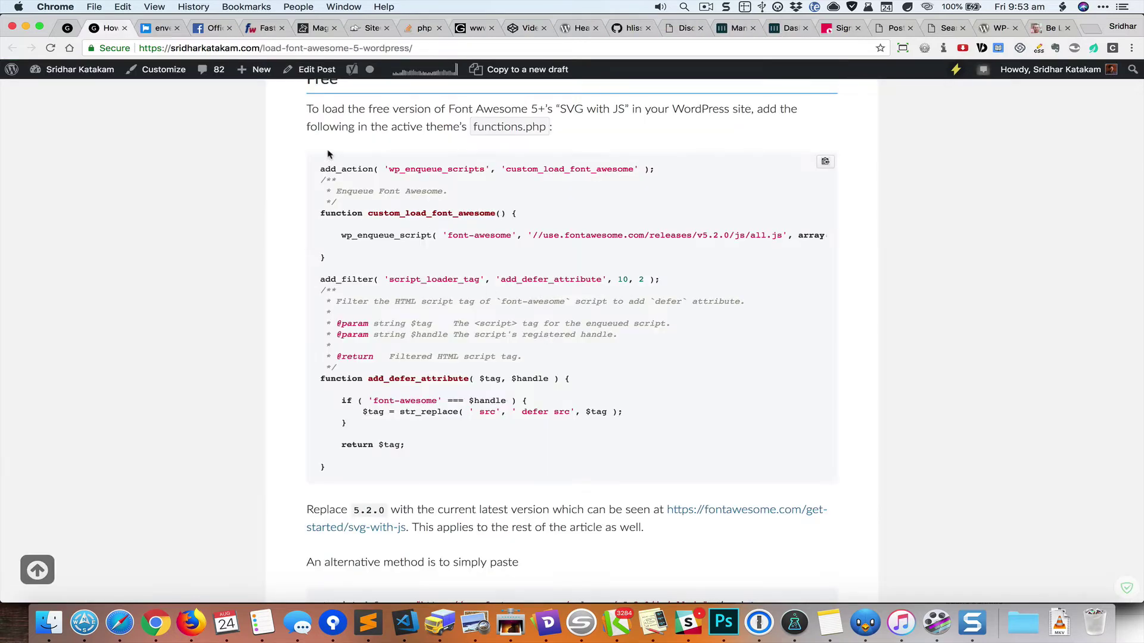
Search Font Awesome's free icons for 'home' and open the solid home icon (fas fa-home)
click(156, 28)
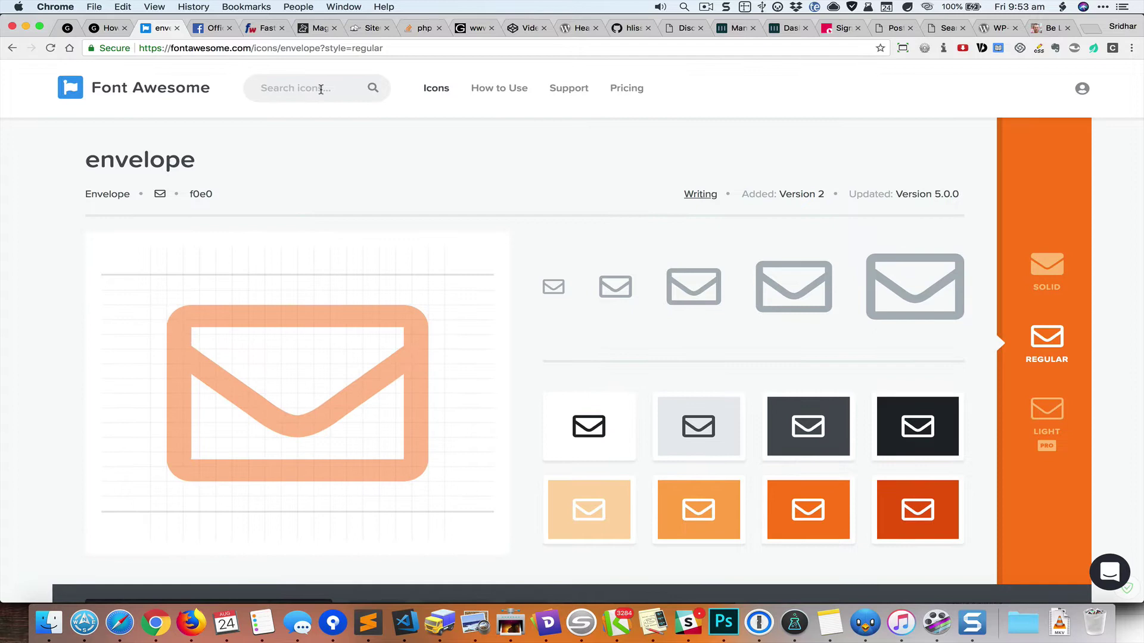
click(315, 89)
text(home)
key(Return)
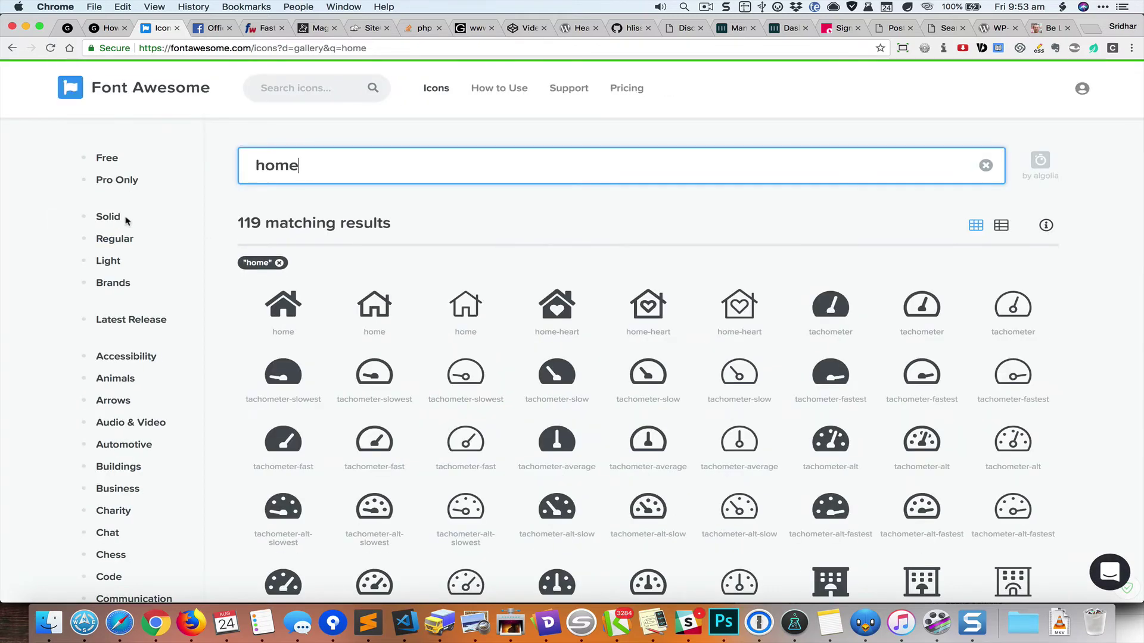
click(108, 158)
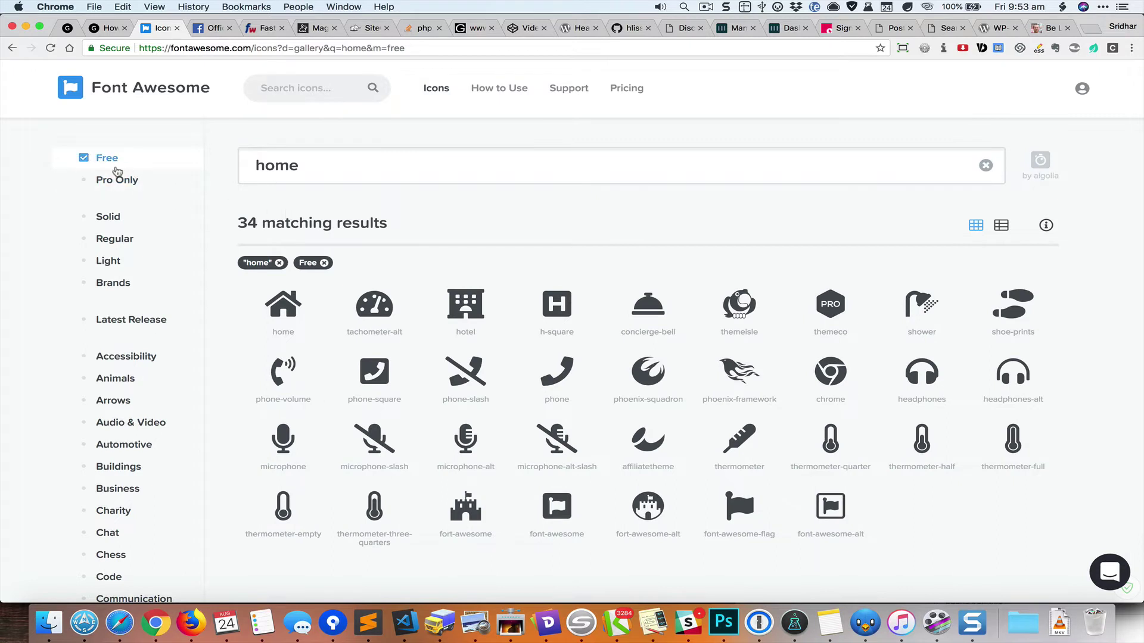
click(288, 315)
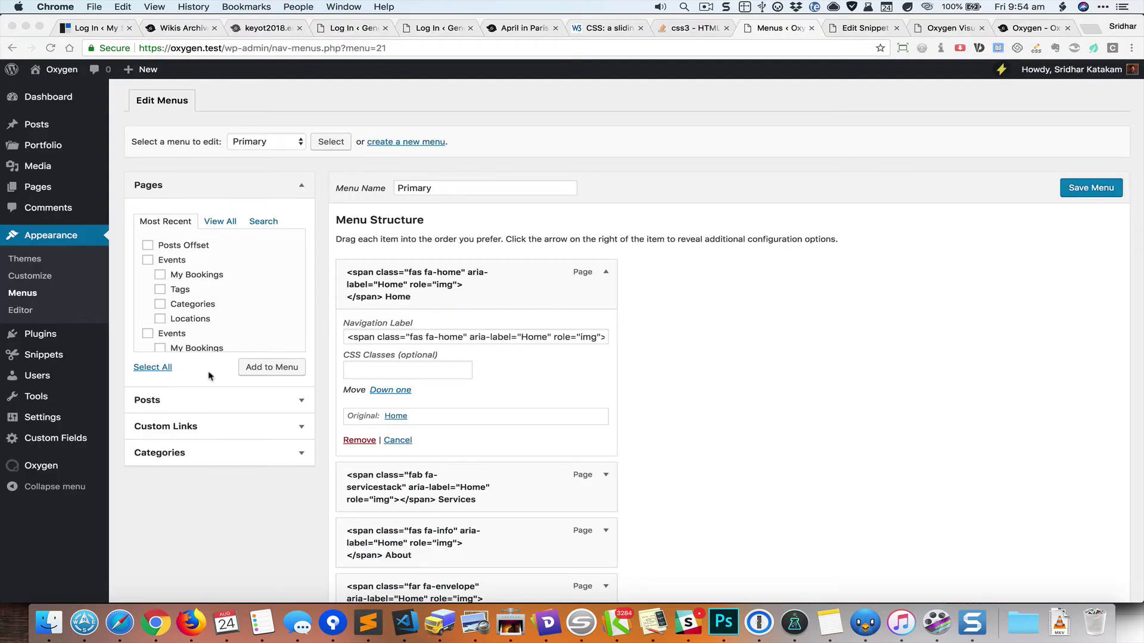
click(547, 336)
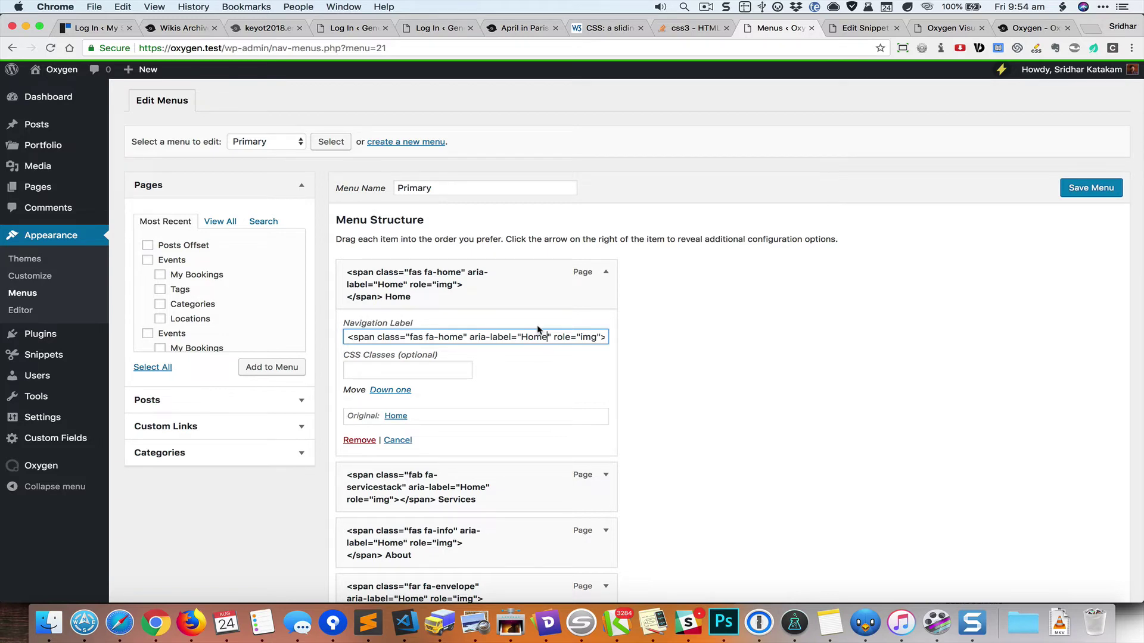
key(super+grave)
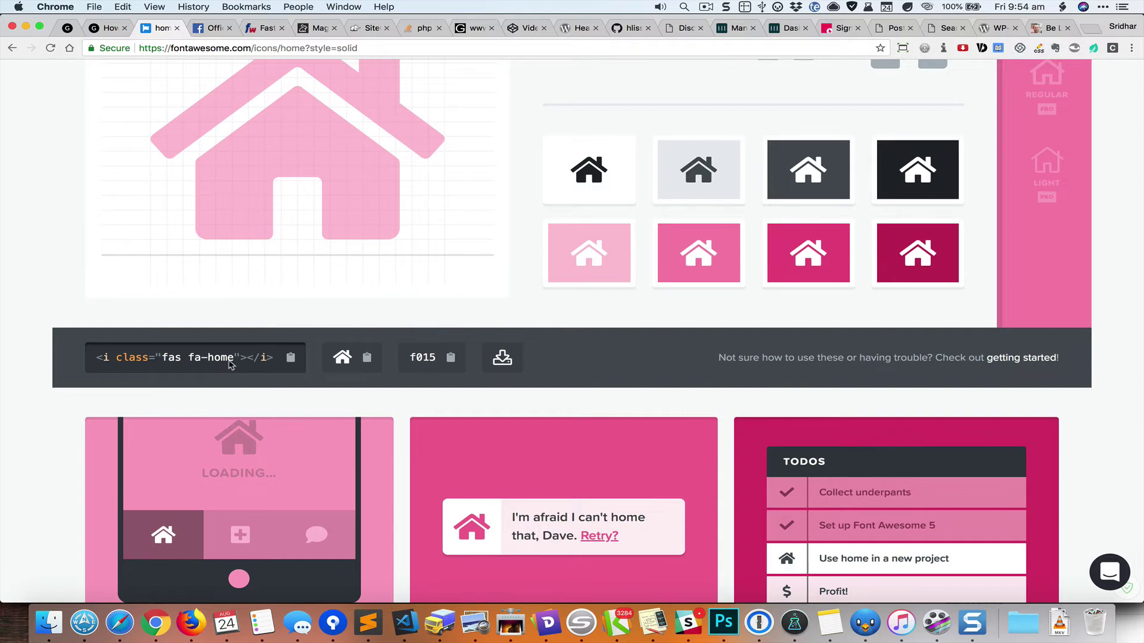
key(super+grave)
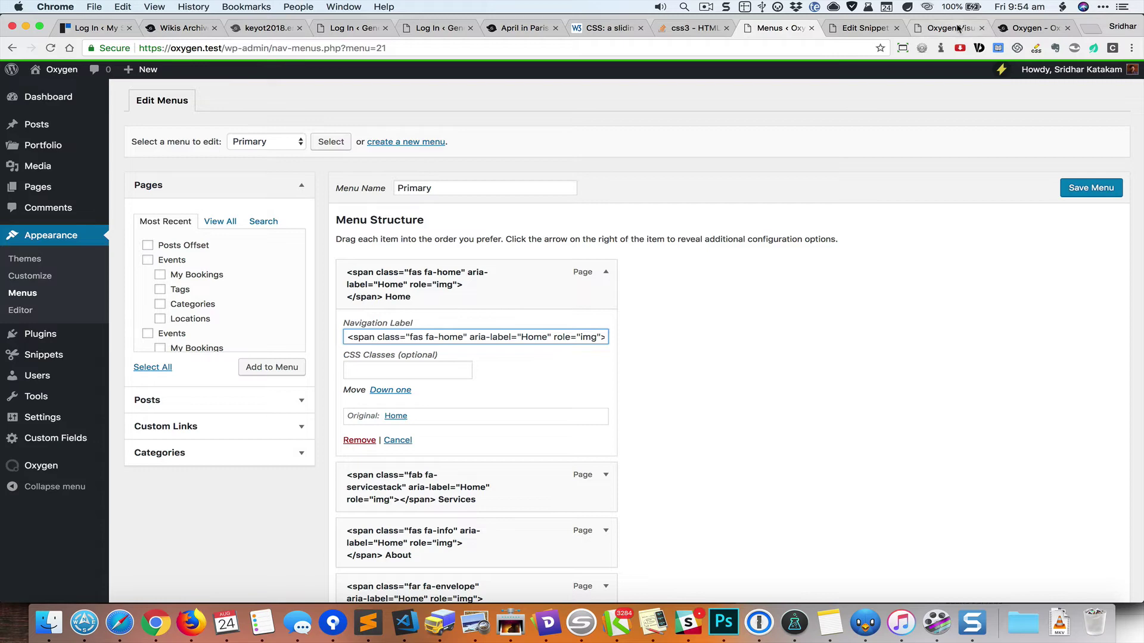
click(979, 28)
click(1043, 28)
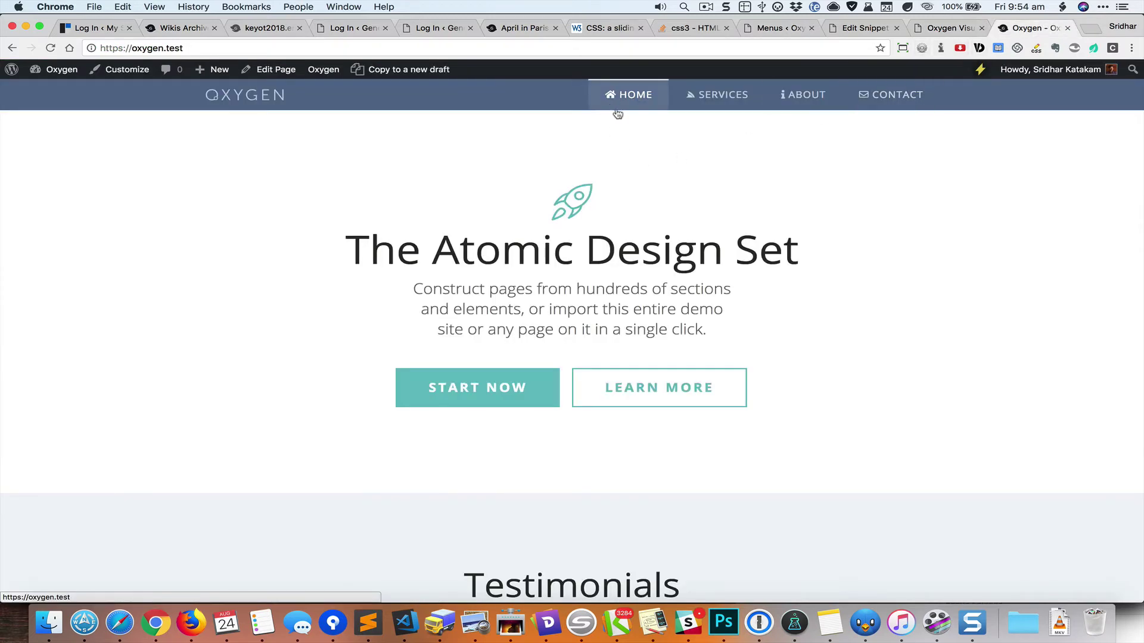
click(776, 28)
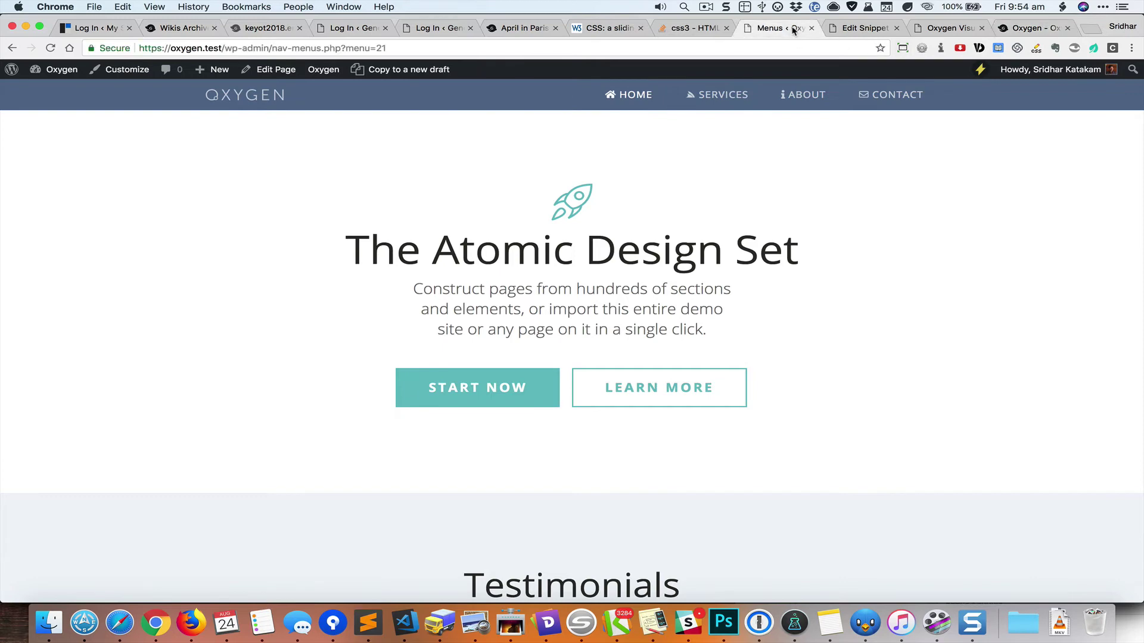
Inspect the icon spacing CSS in sridhar's 'main' stylesheet and check the live homepage
click(922, 30)
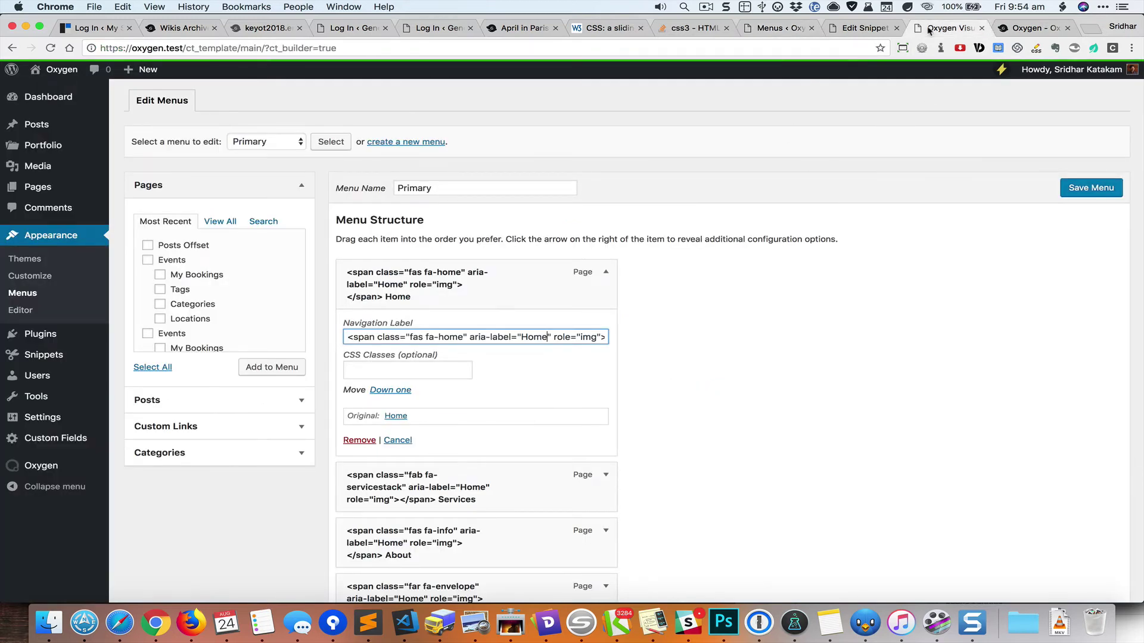
click(985, 226)
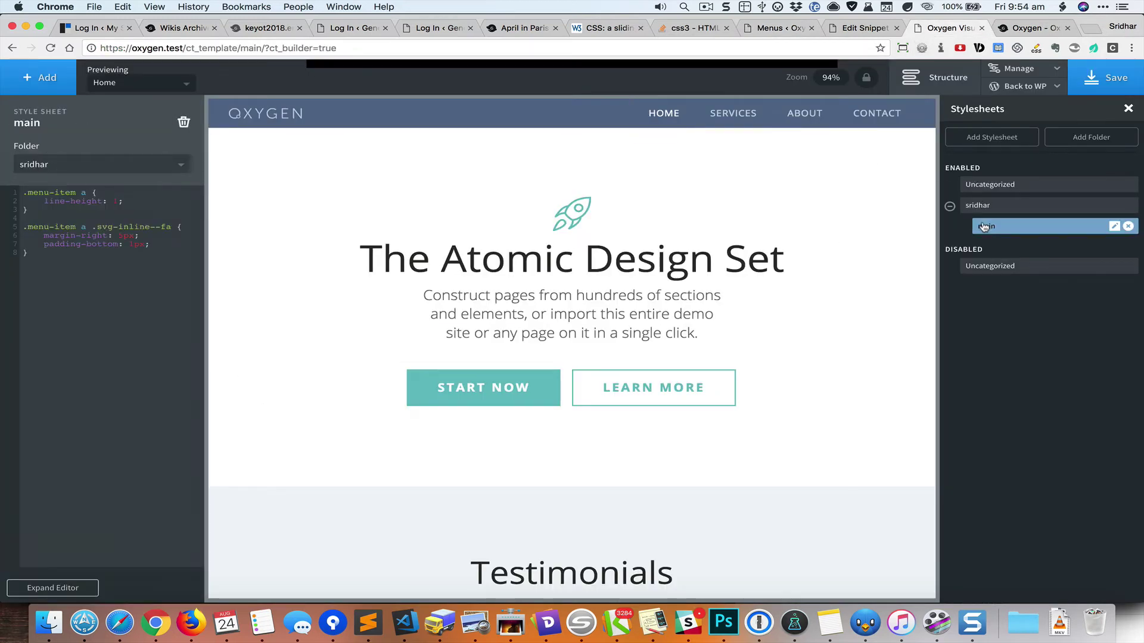
click(235, 245)
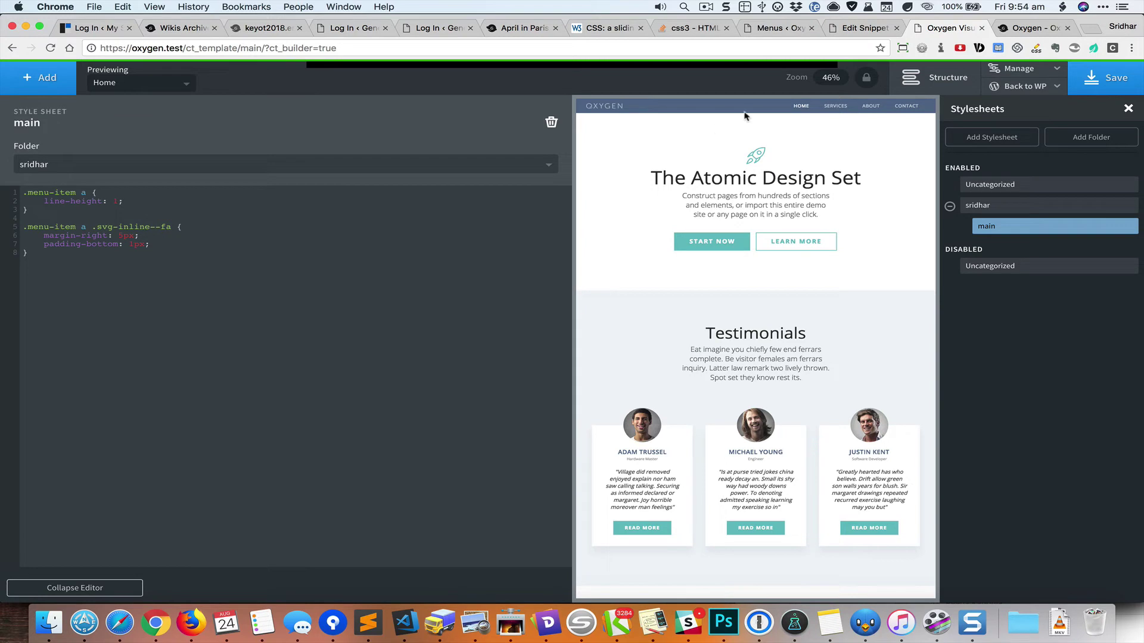
click(1014, 29)
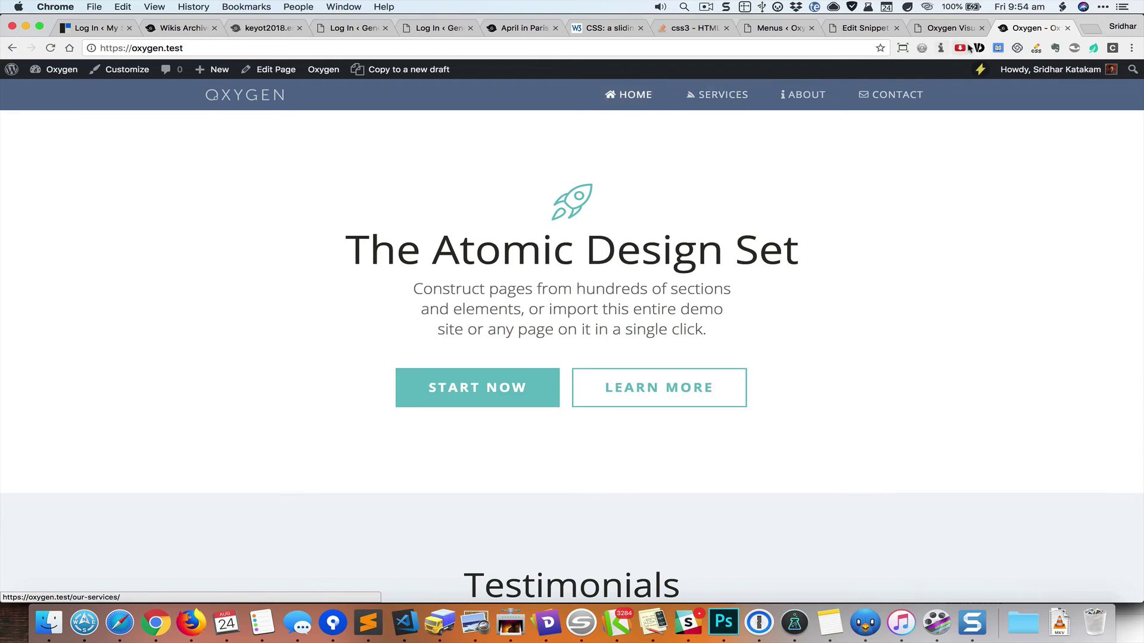
click(950, 28)
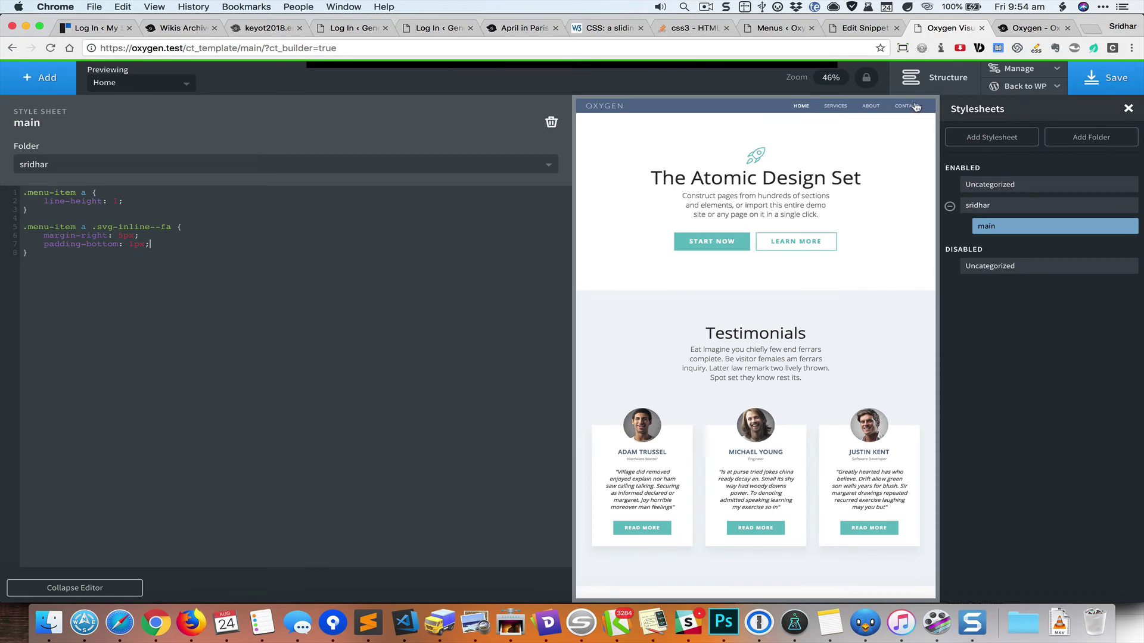
Expand the Services and About menu items, checking the live icon menu in between
click(1036, 28)
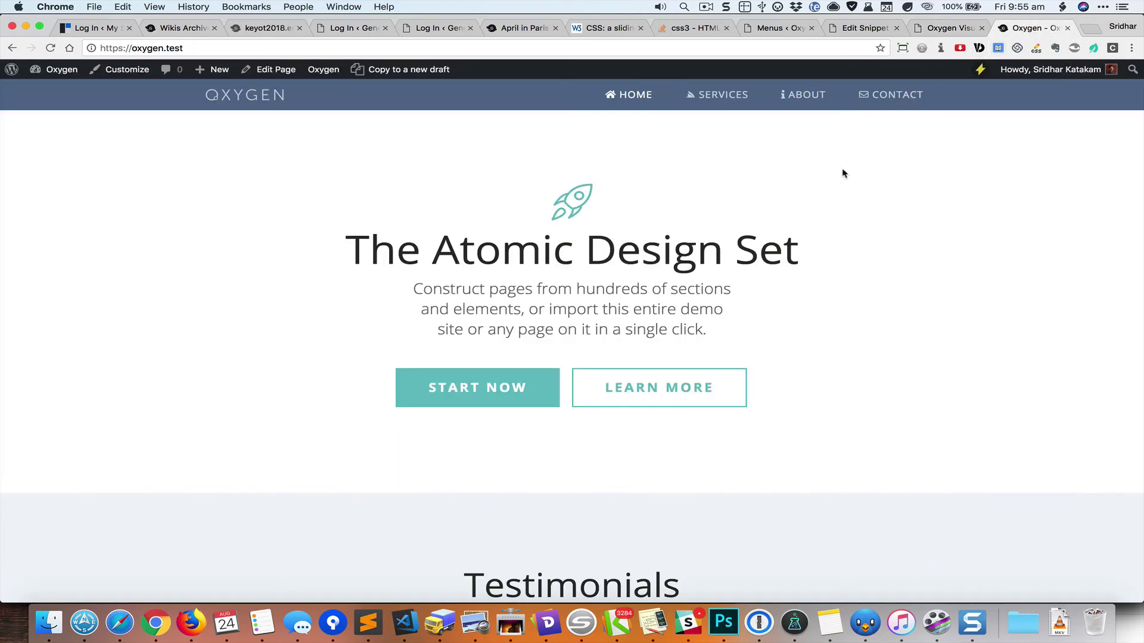
click(779, 28)
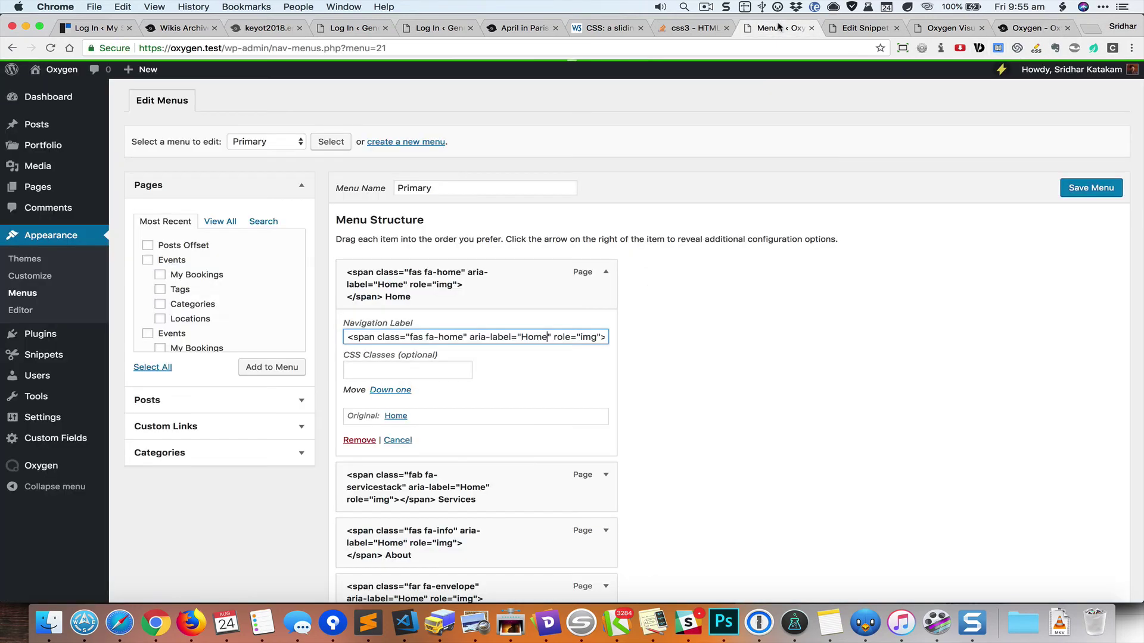
scroll(450, 304, down, 5)
click(609, 280)
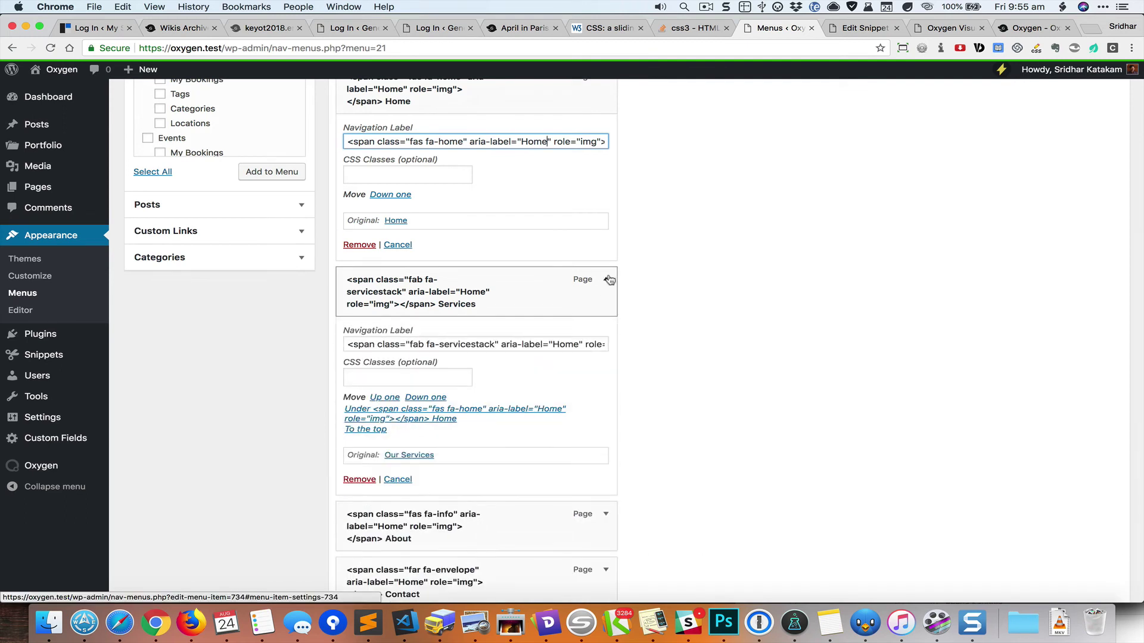
scroll(588, 340, down, 1)
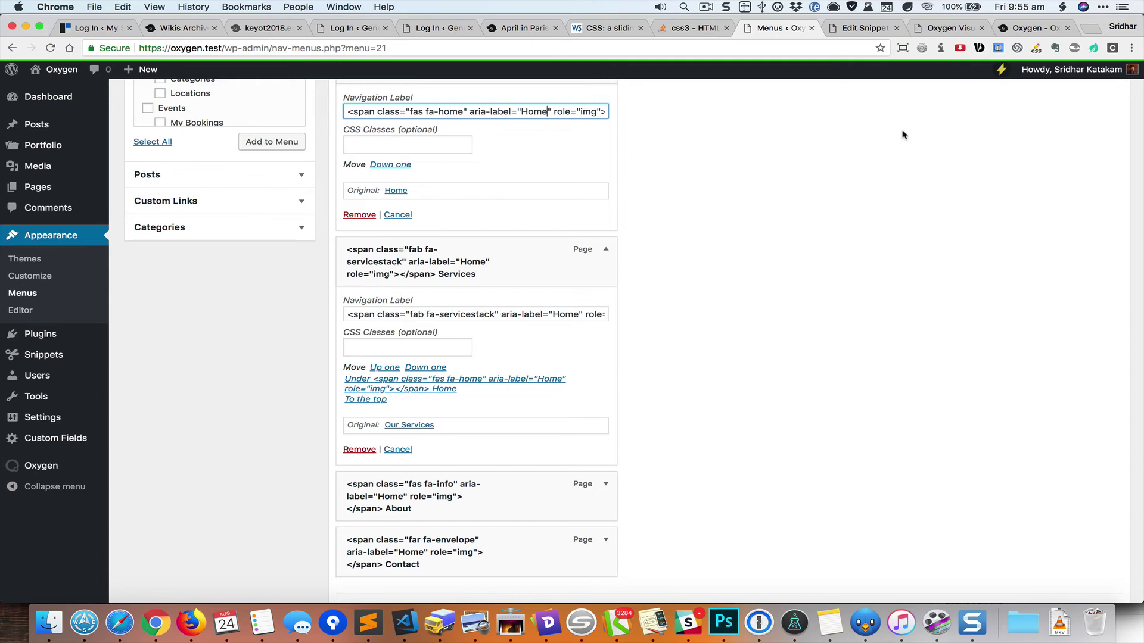
click(1037, 28)
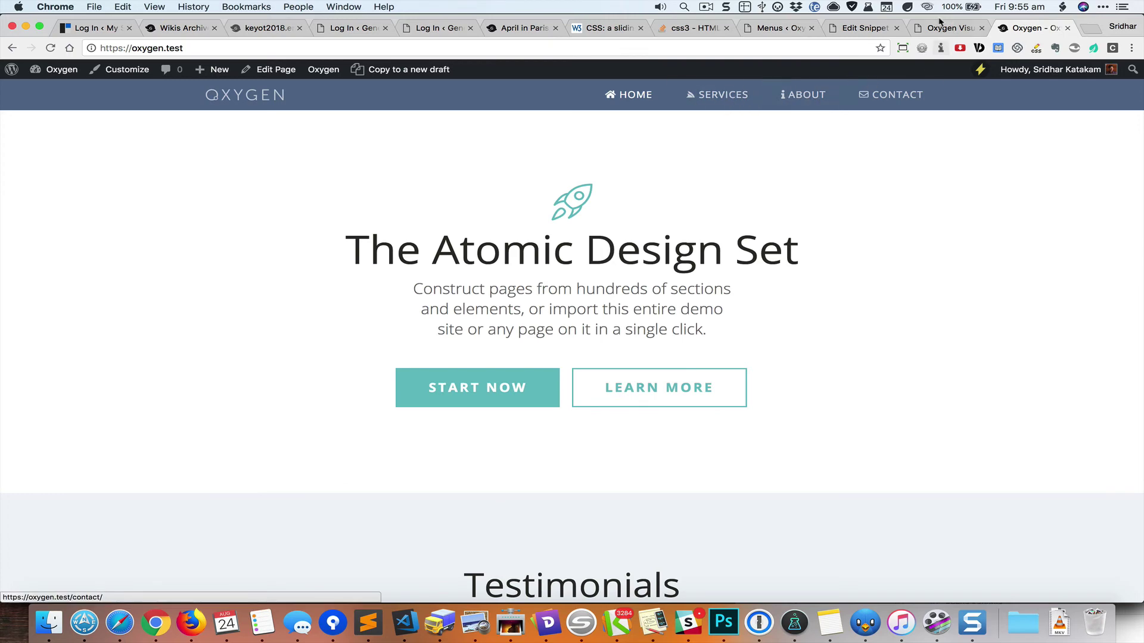
click(775, 28)
scroll(612, 345, down, 2)
click(609, 338)
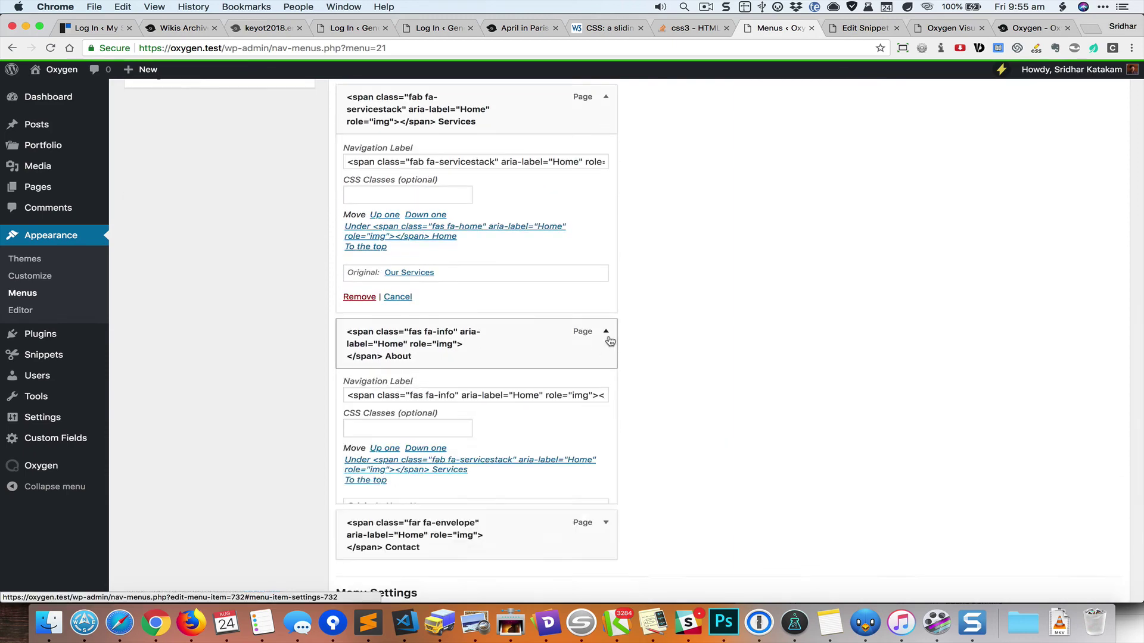
Replace aria-label 'Home' with About, Services and Contact in those labels, then save the menu
click(512, 392)
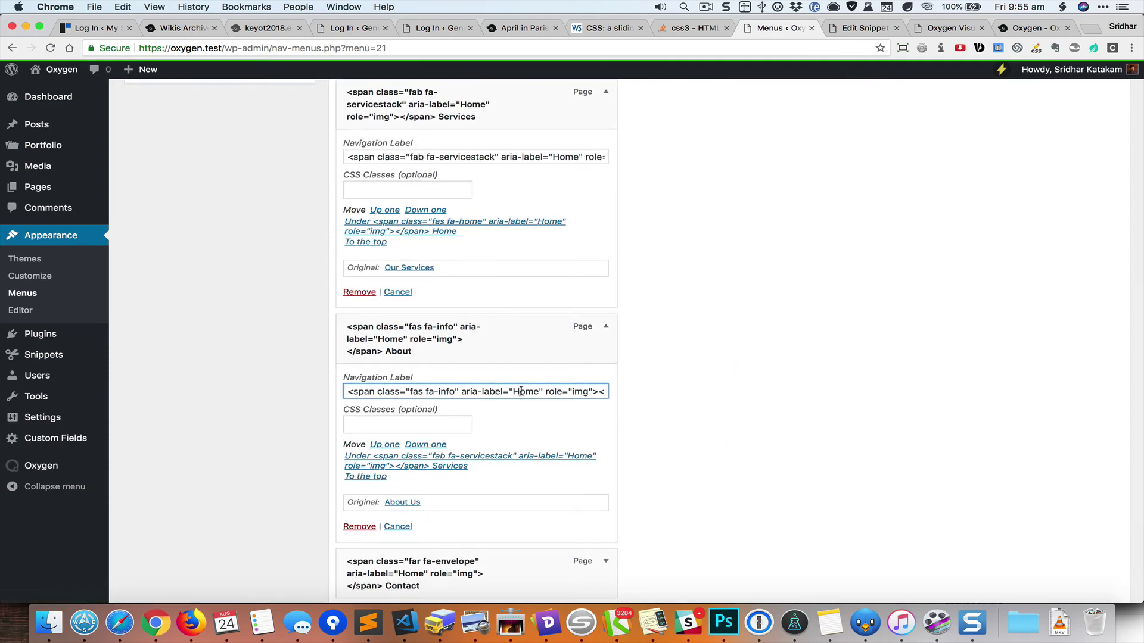
text(About)
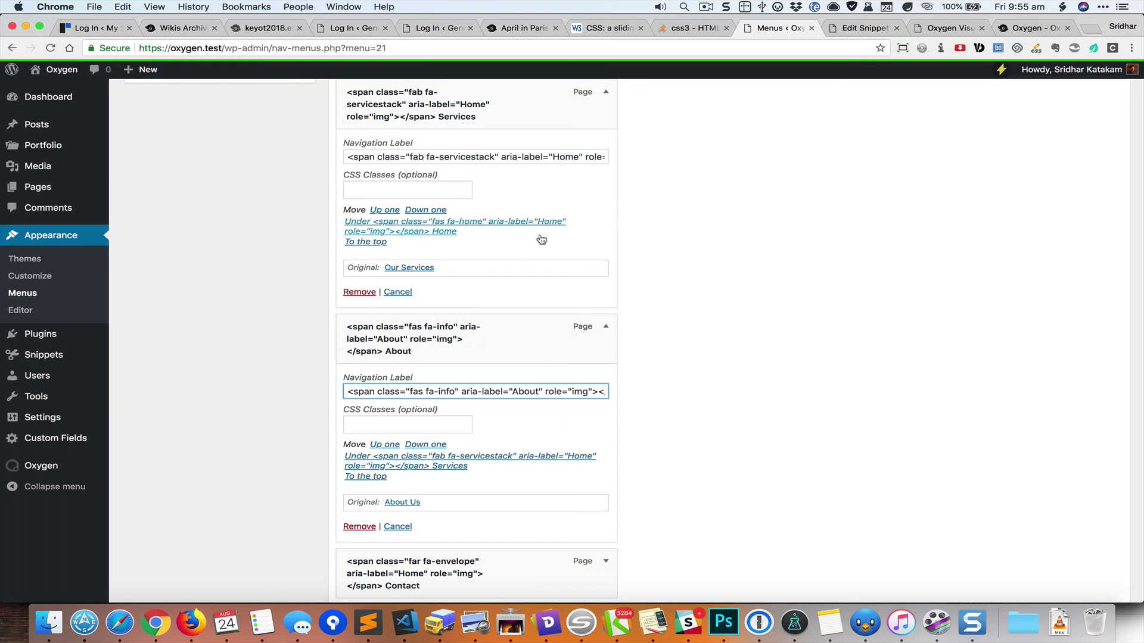
scroll(541, 237, up, 3)
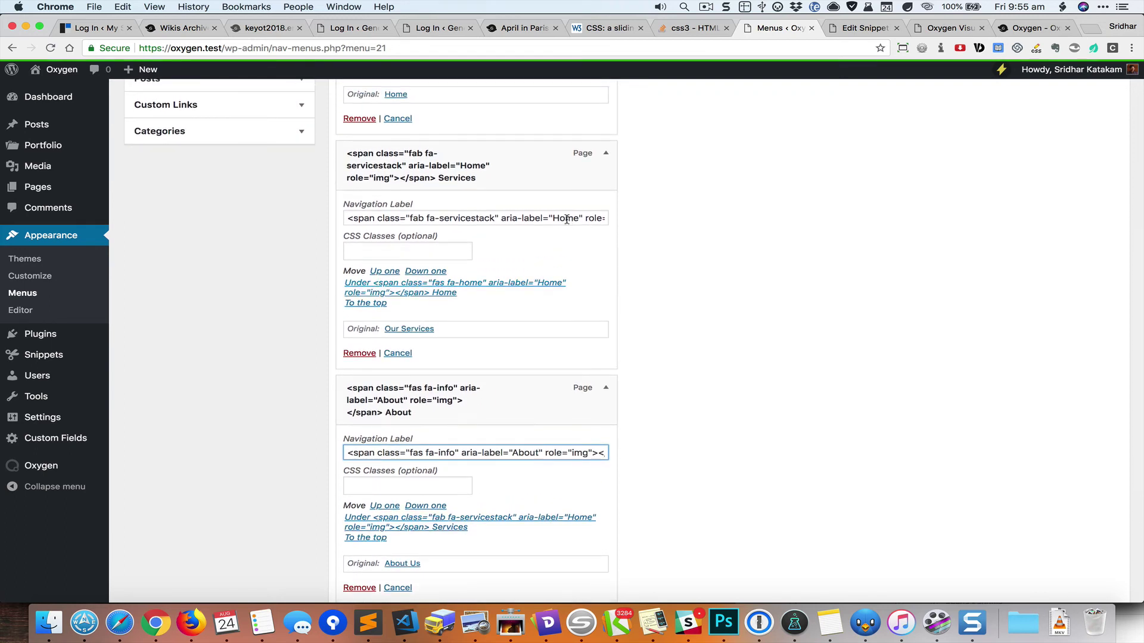
double_click(571, 218)
text(Serv)
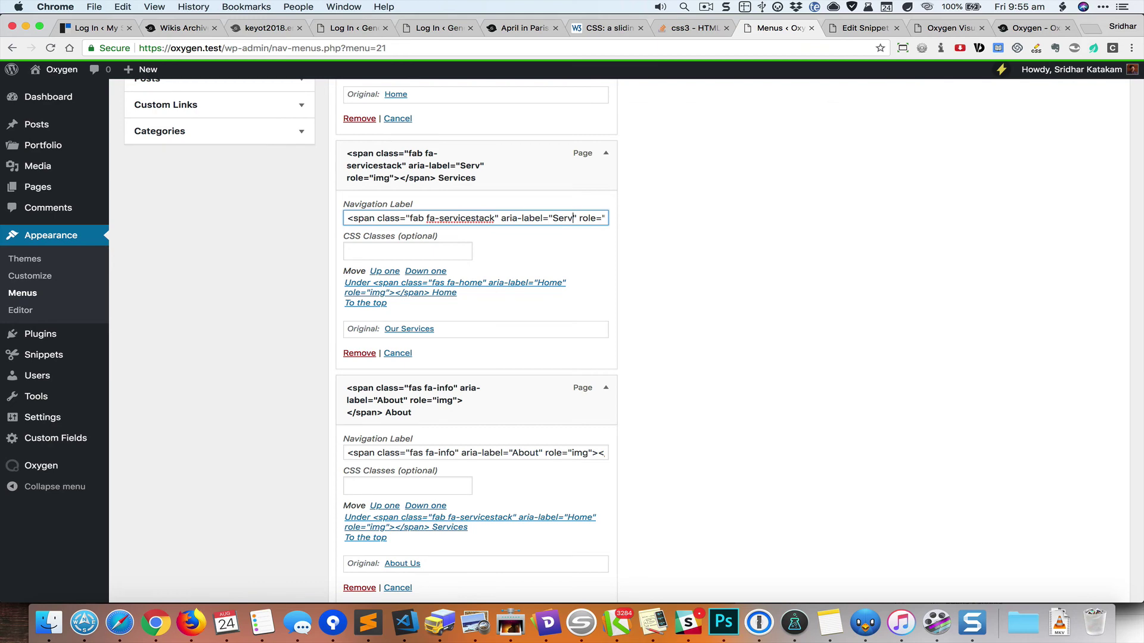
text(ices)
scroll(562, 269, down, 5)
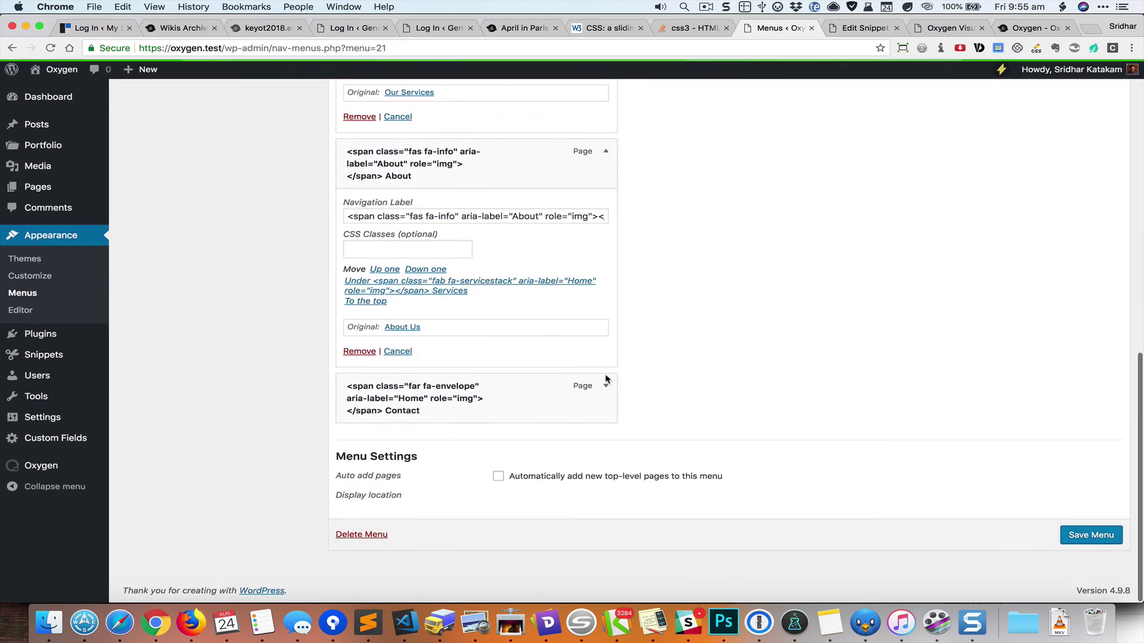
click(605, 409)
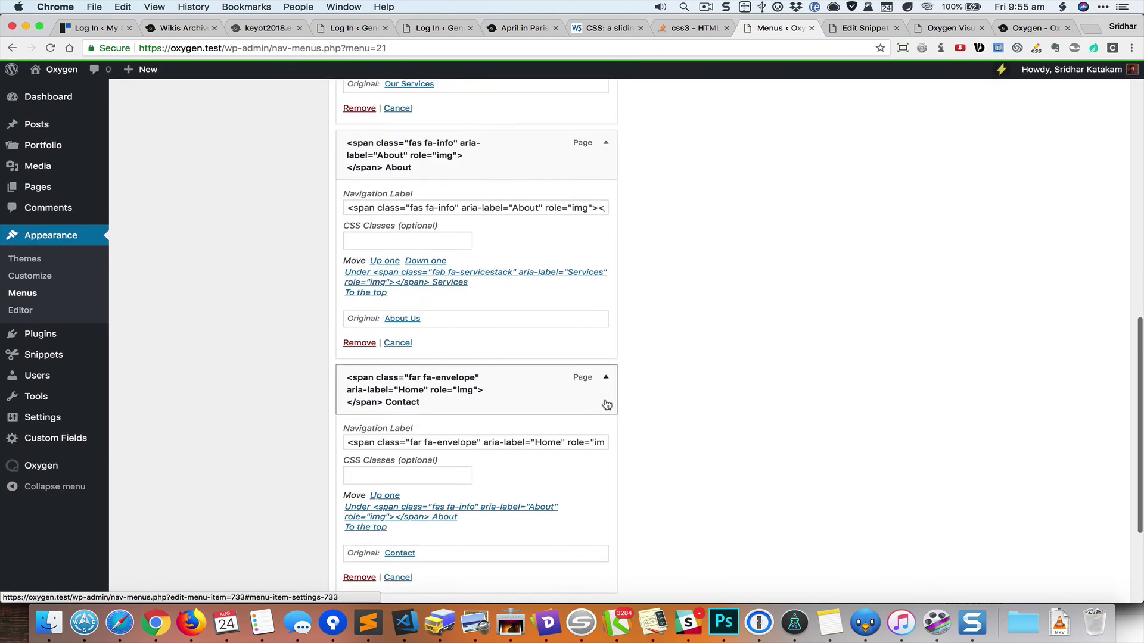
scroll(572, 420, down, 1)
click(545, 435)
double_click(545, 436)
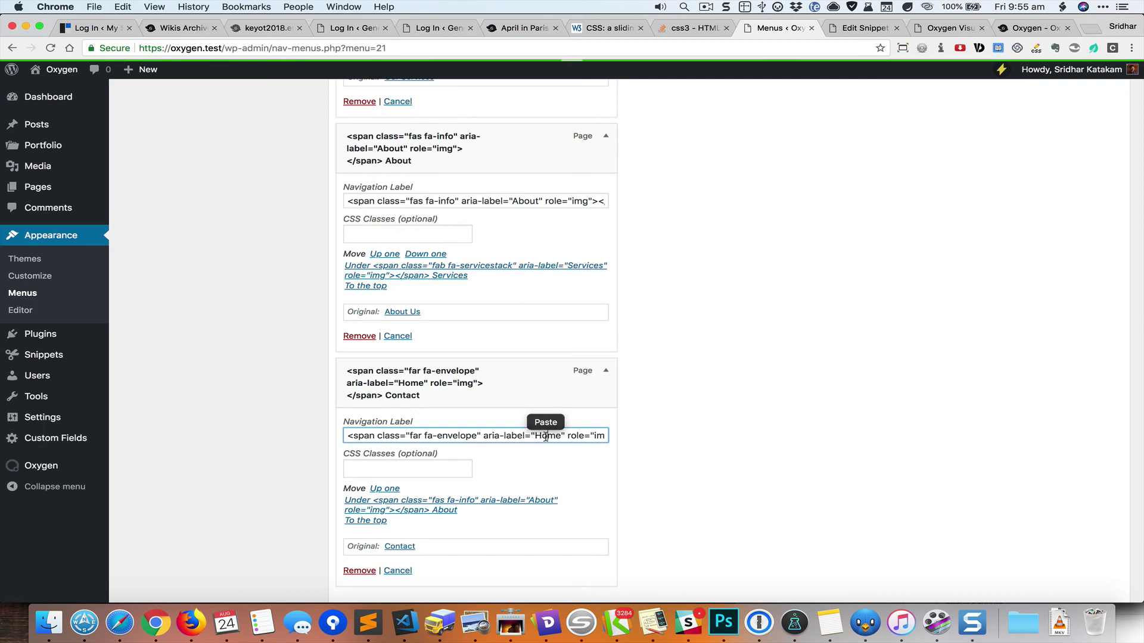
text(Co)
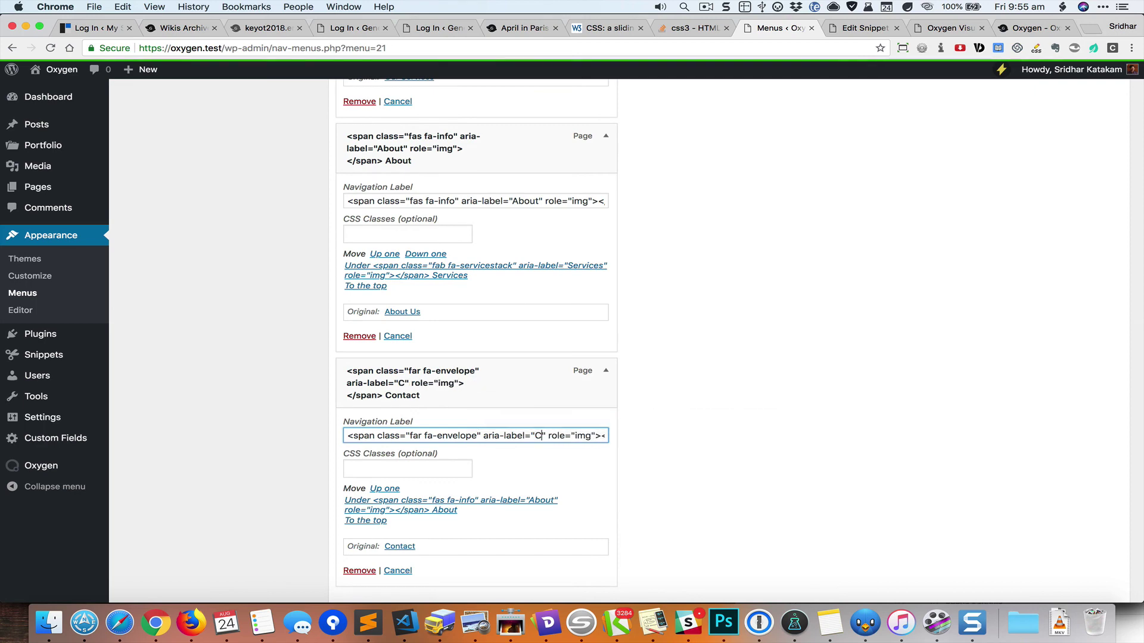
text(ntact)
scroll(757, 435, down, 5)
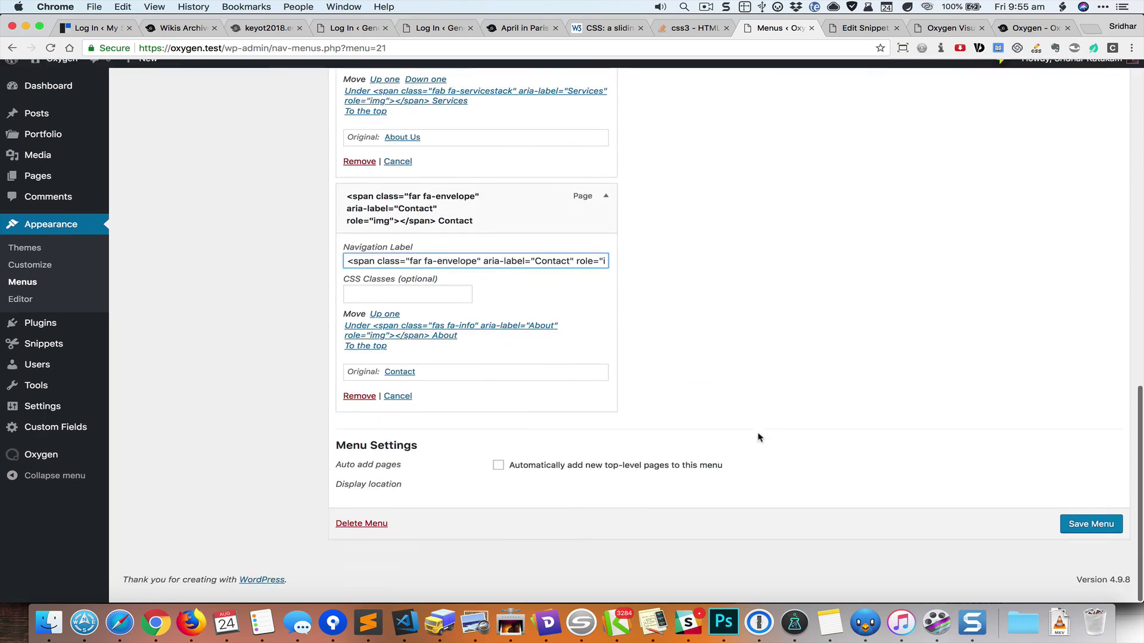
click(1084, 535)
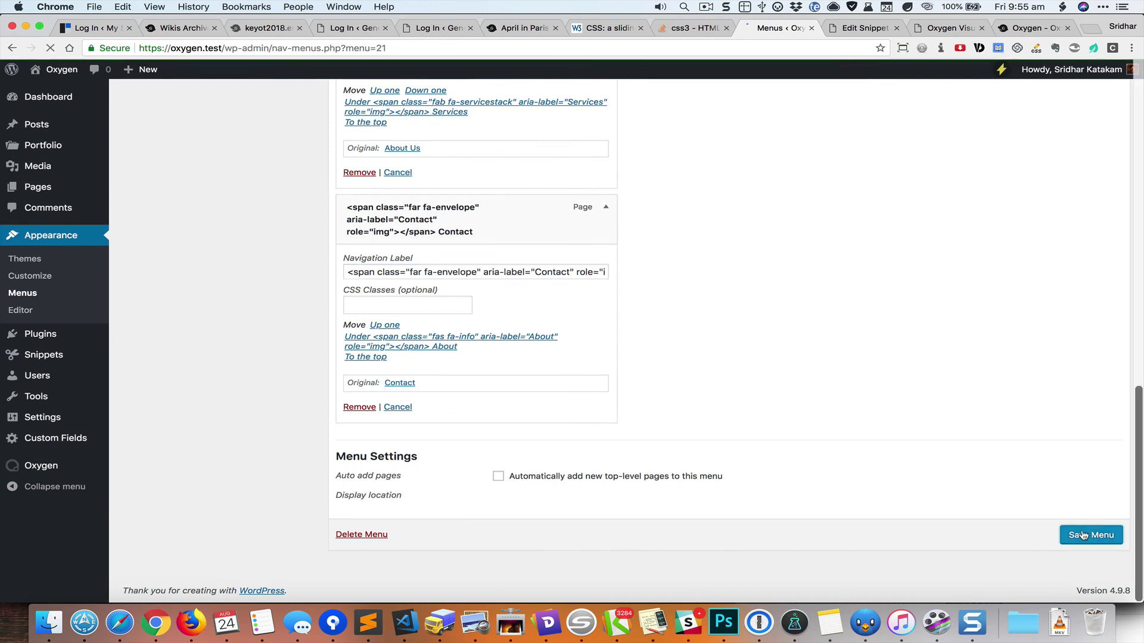
Reload the live Oxygen homepage to show the saved icon menu
click(1024, 31)
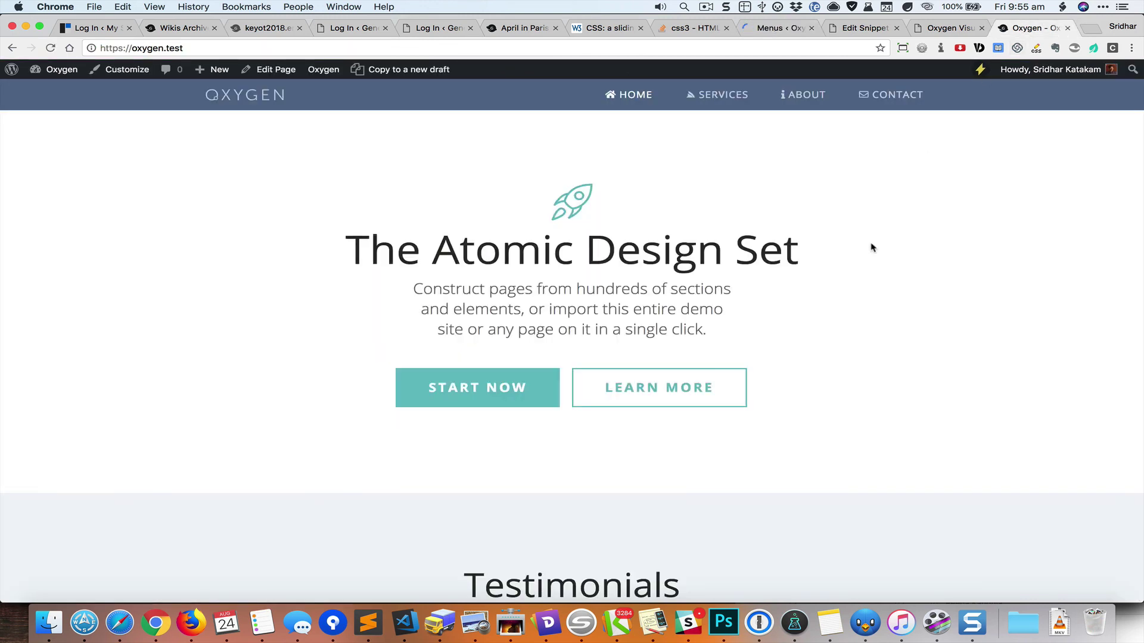
key(super+r)
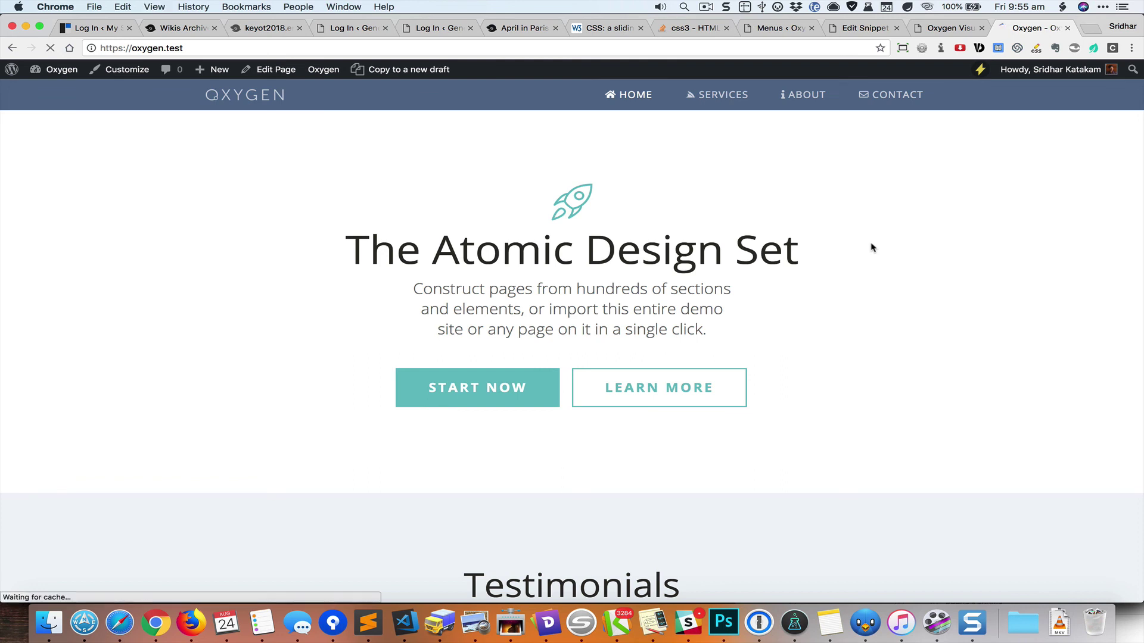